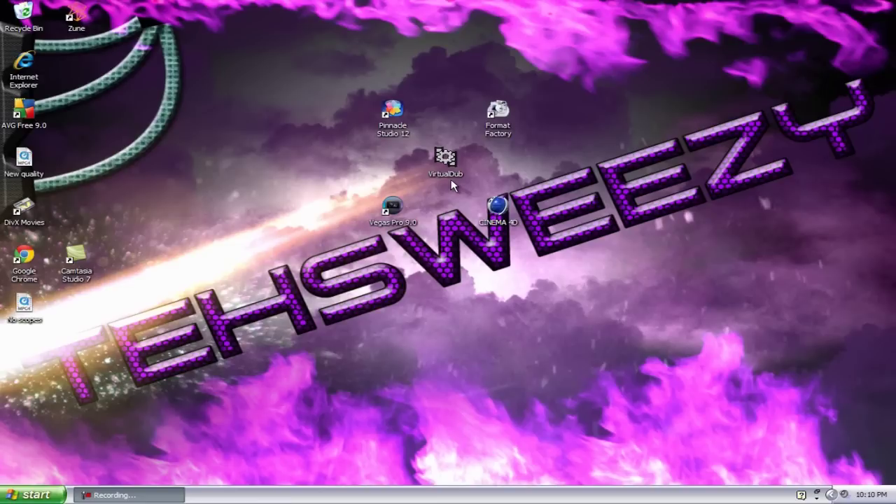
# Launch VirtualDub 1.9.11 from its icon on the Windows XP desktop.
pyautogui.doubleClick(448, 168)
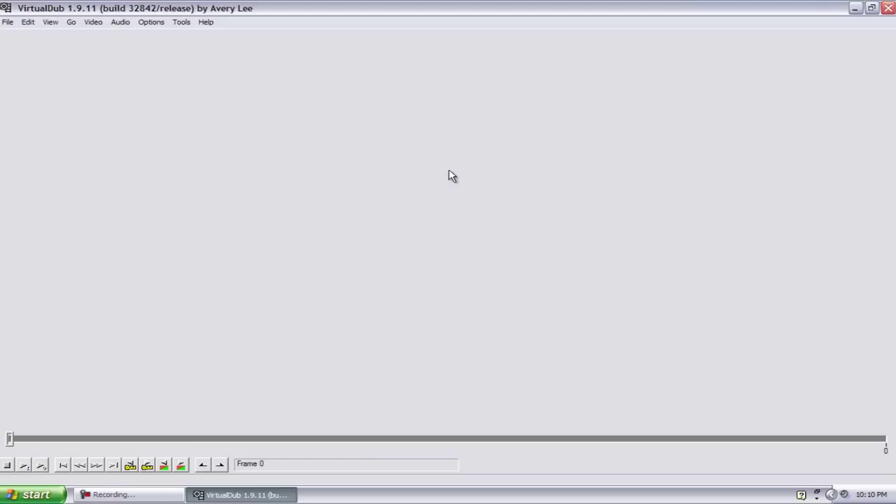
# Enter capture mode using the Dazzle DVC100 Video Device (DirectShow) as the source.
pyautogui.click(12, 23)
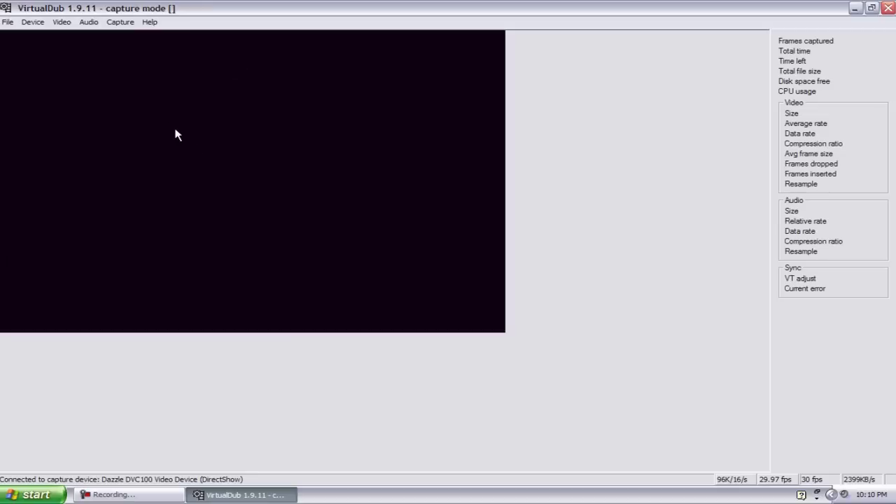
pyautogui.click(68, 26)
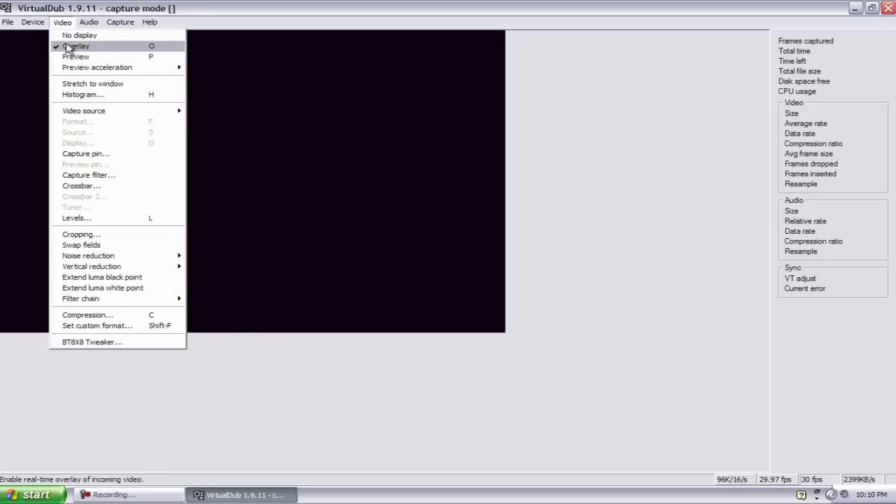
# Switch the display to Preview, then set the video source to Composite and then S-Video.
pyautogui.click(68, 57)
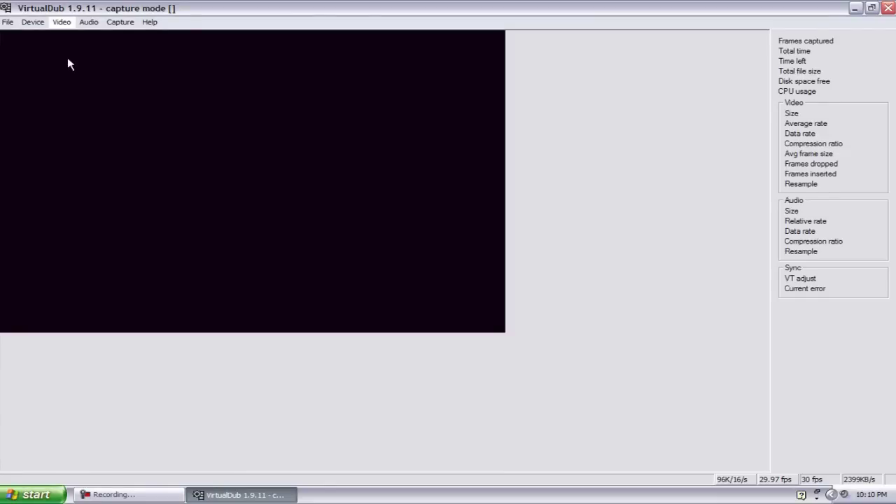
pyautogui.click(60, 24)
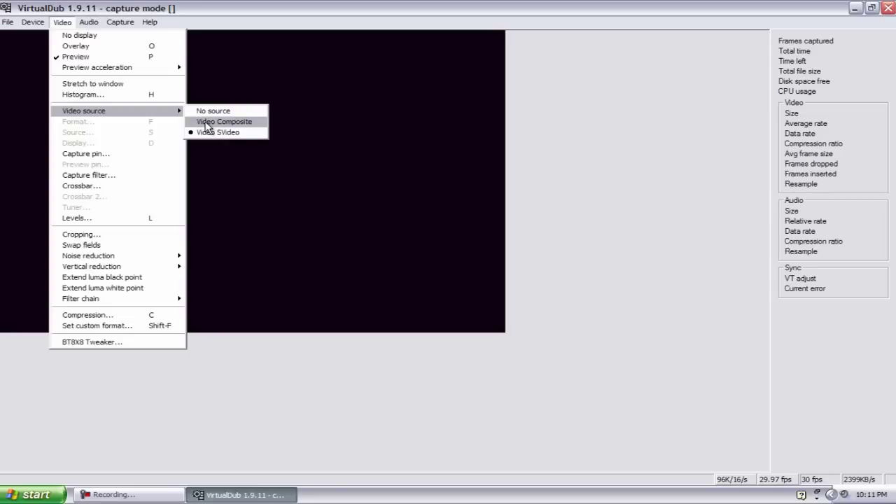
pyautogui.click(224, 122)
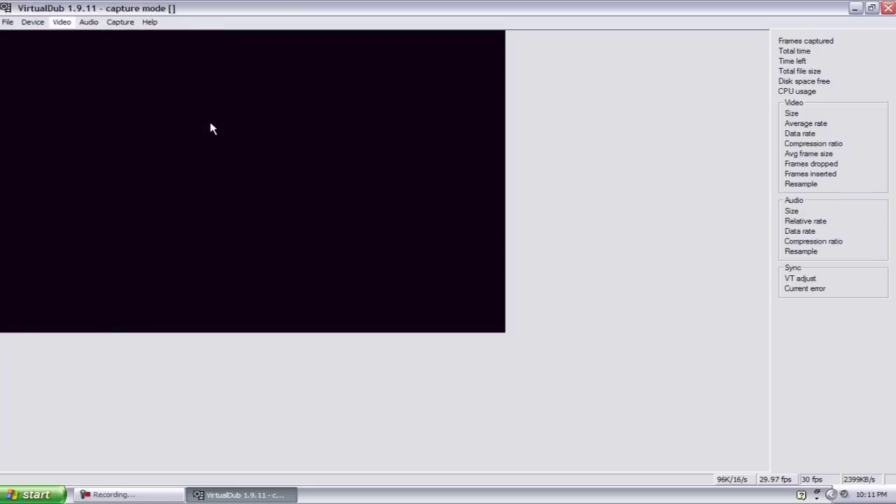
pyautogui.click(60, 23)
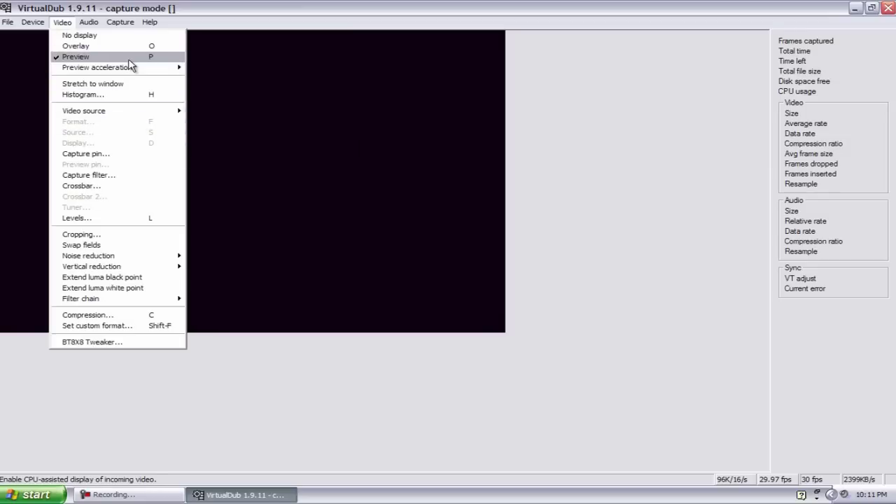
pyautogui.moveTo(119, 114)
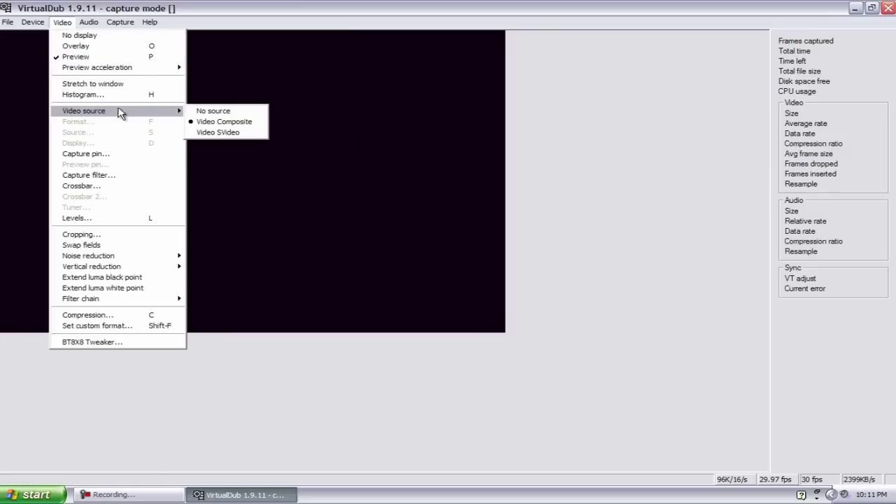
pyautogui.click(240, 134)
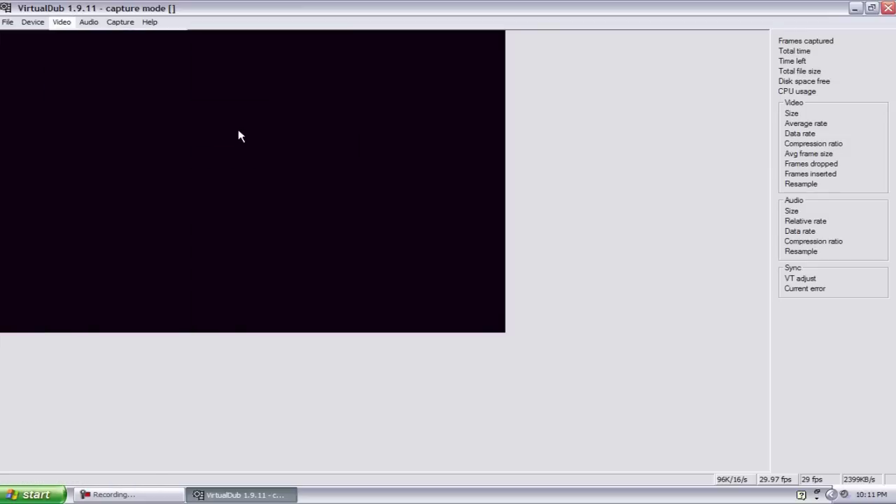
pyautogui.click(61, 23)
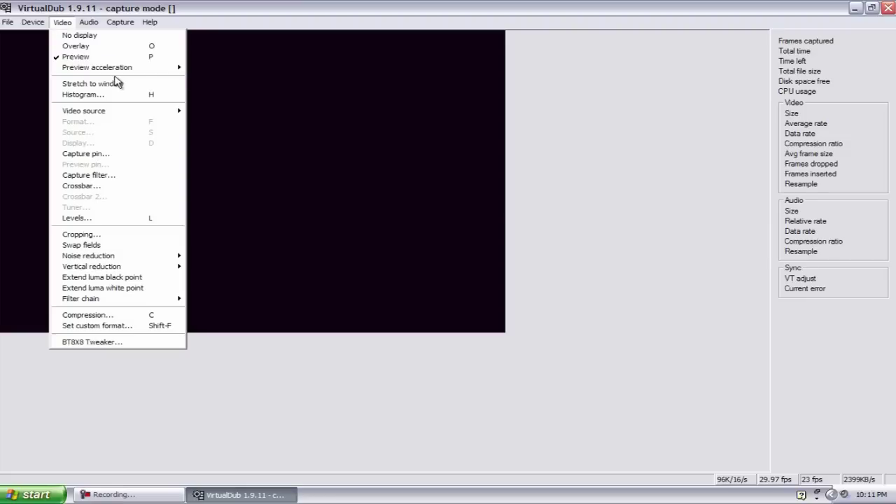
# Apply a capture pin format of YUY2 colour space at 720 x 480 and 30 fps.
pyautogui.click(116, 161)
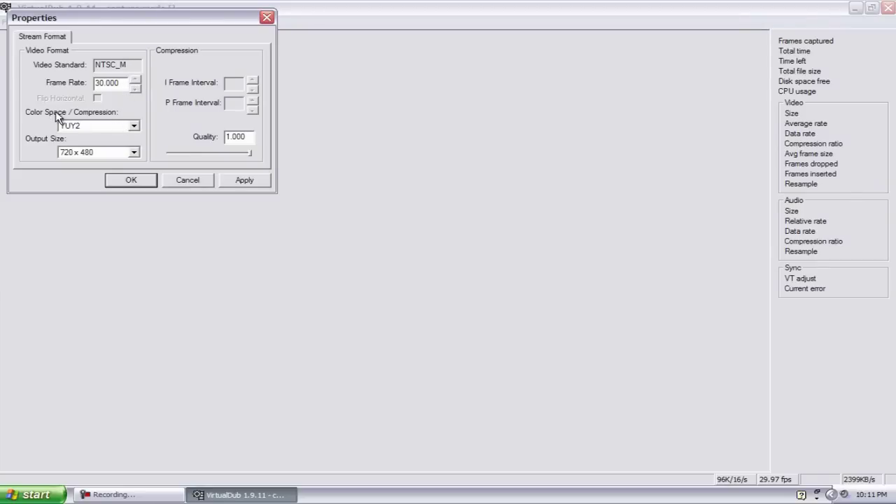
pyautogui.click(133, 126)
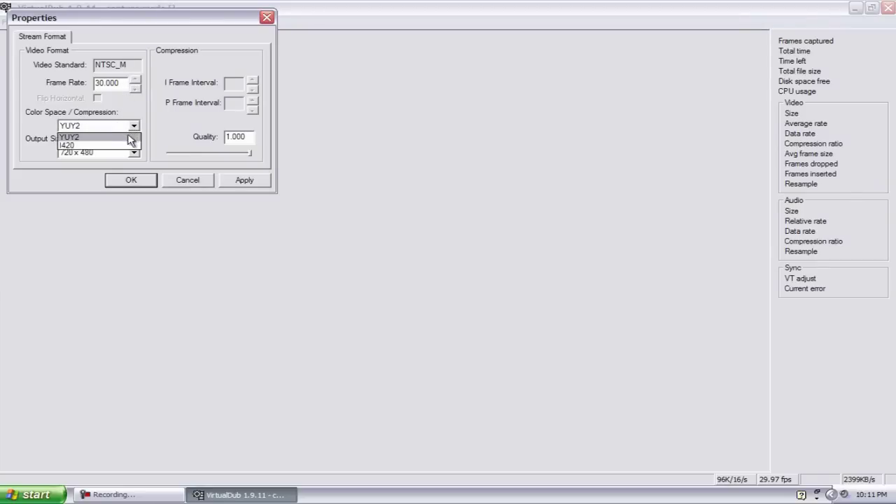
pyautogui.click(133, 137)
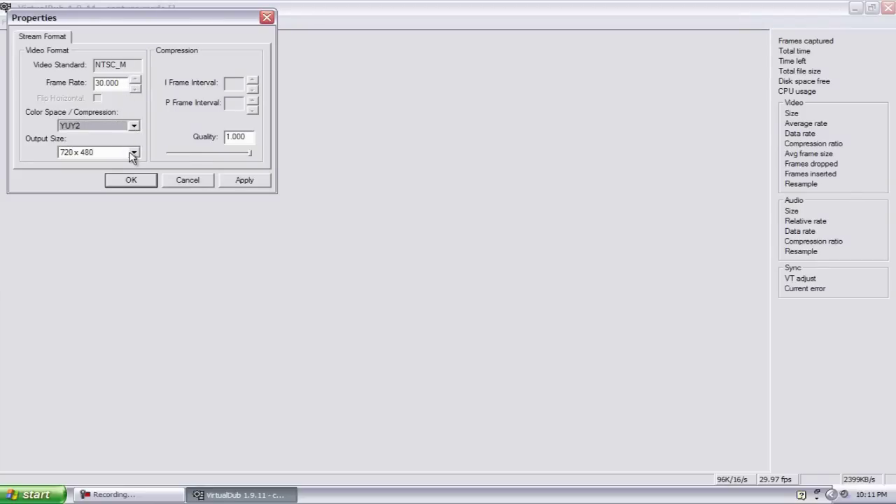
pyautogui.click(133, 153)
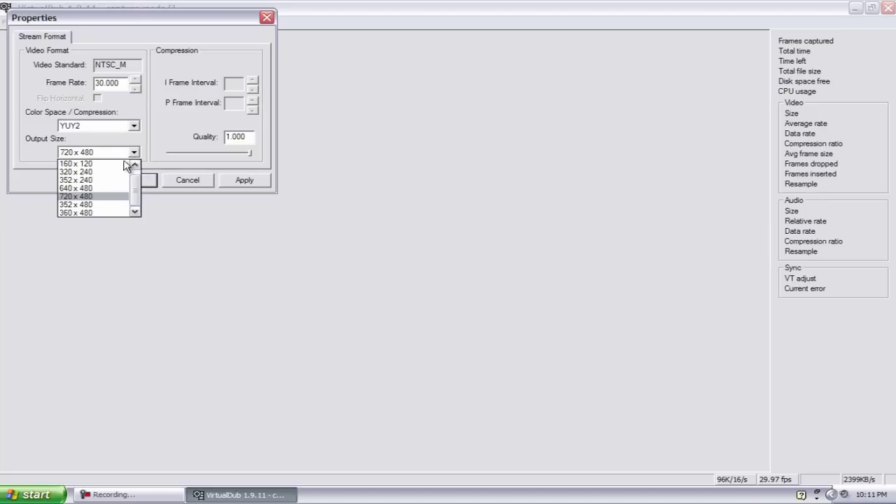
pyautogui.click(114, 197)
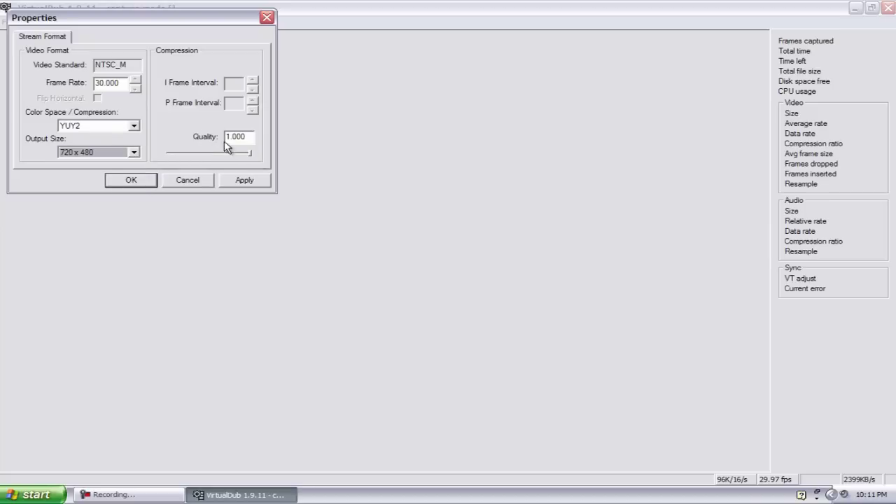
pyautogui.click(238, 178)
pyautogui.click(110, 183)
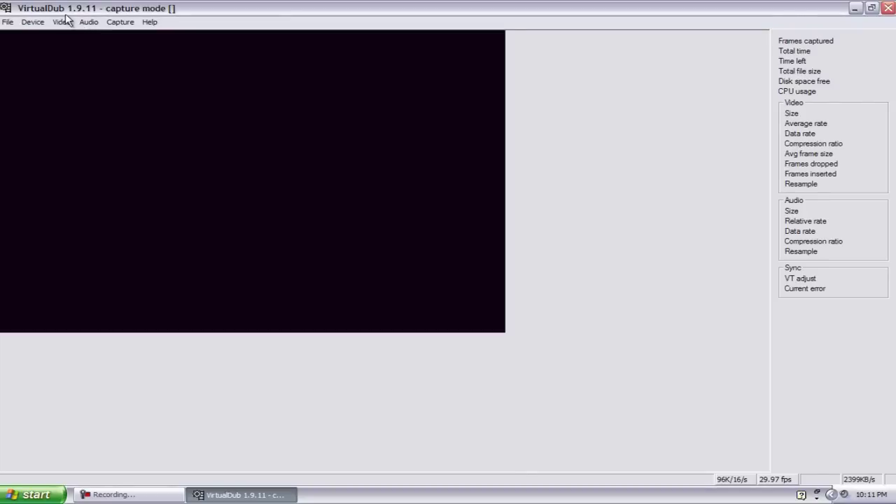
# Reset the Video Proc Amp to defaults, then apply saturation 50 and sharpness 0.
pyautogui.click(62, 21)
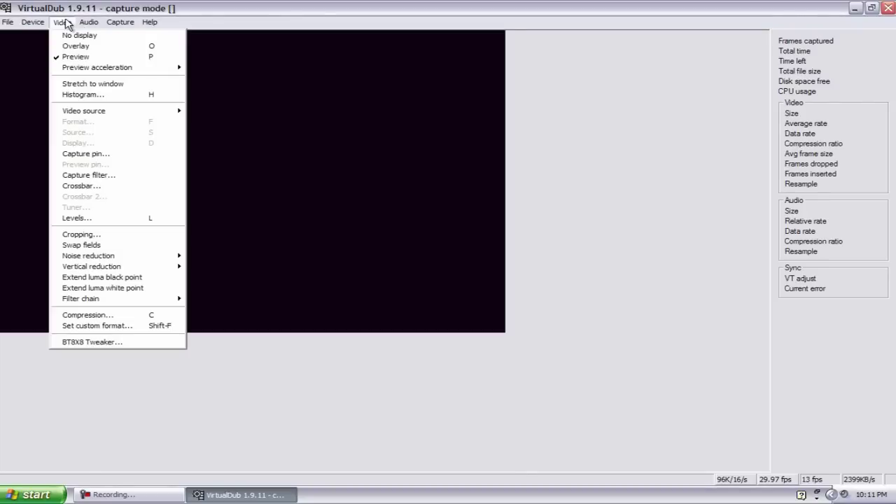
pyautogui.click(95, 180)
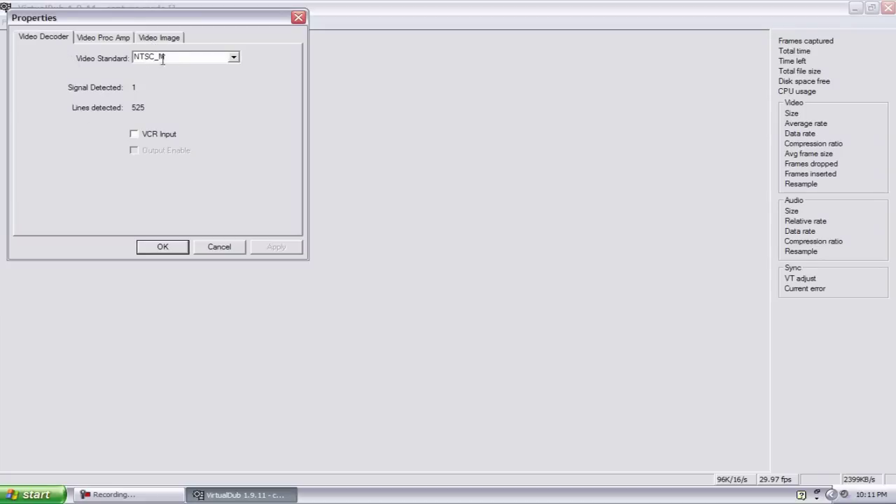
pyautogui.click(108, 46)
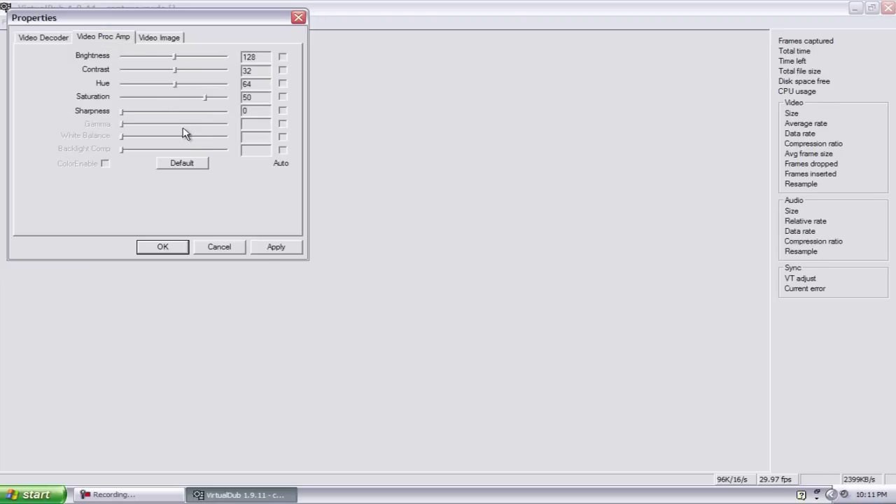
pyautogui.click(186, 163)
pyautogui.moveTo(175, 102); pyautogui.dragTo(206, 103)
pyautogui.moveTo(138, 114); pyautogui.dragTo(116, 115)
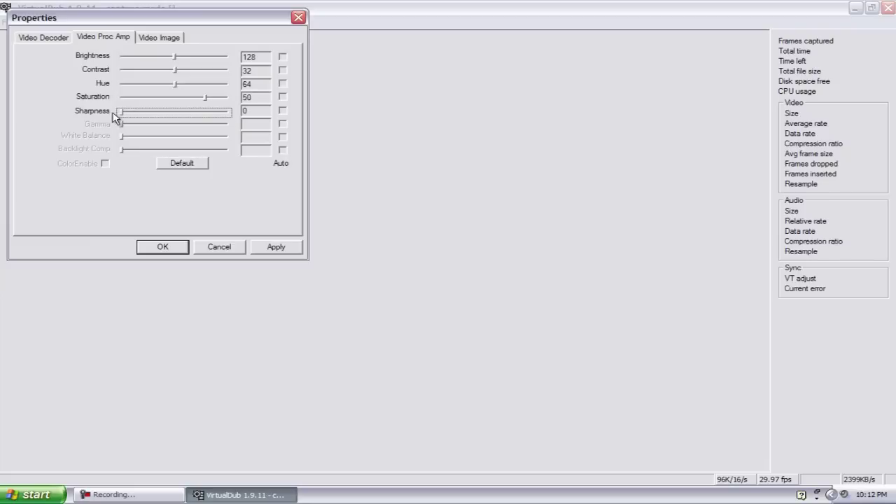
pyautogui.click(276, 249)
pyautogui.click(165, 248)
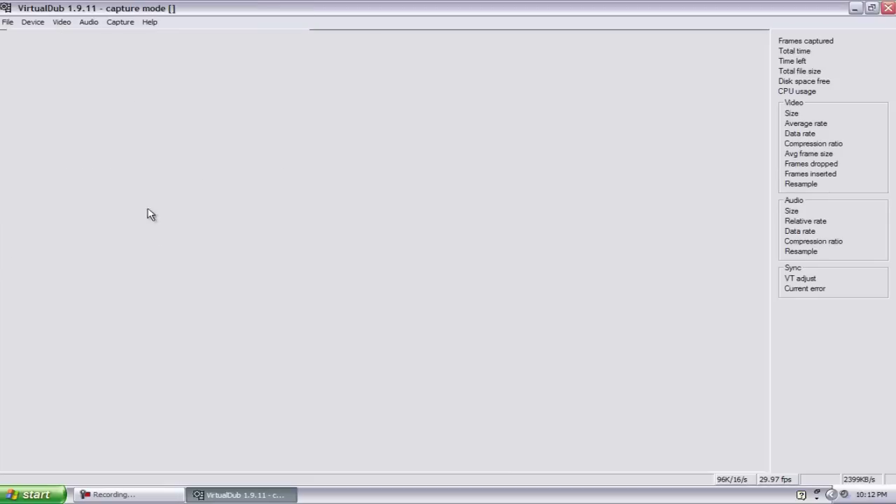
pyautogui.click(58, 22)
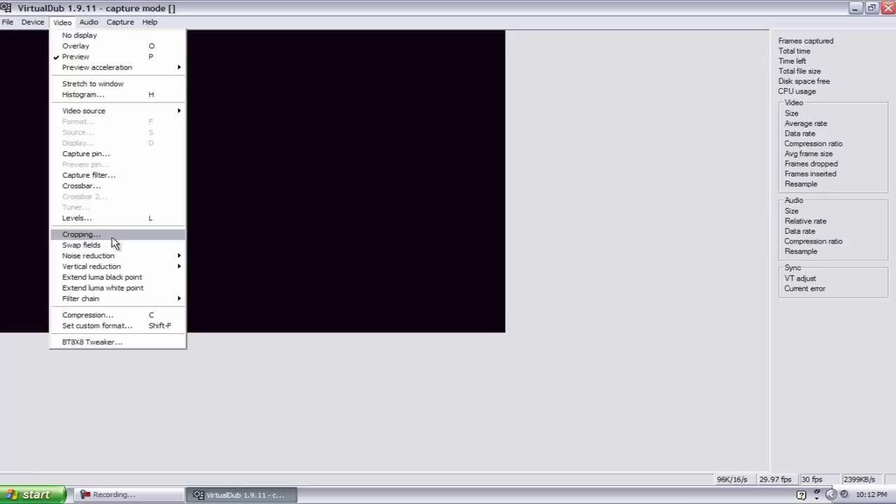
# Configure DivX 6.9.2 with the 1080HD Profile, 1-pass rate control at 10000 kbps.
pyautogui.click(112, 316)
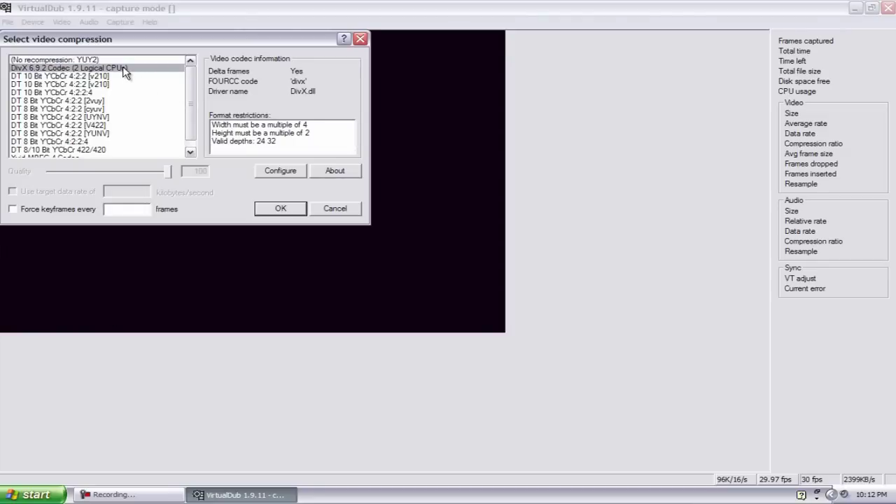
pyautogui.click(270, 171)
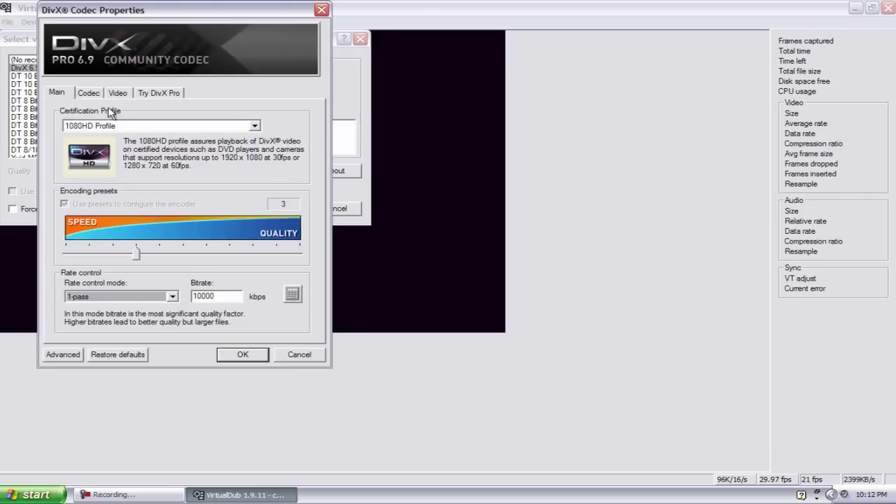
pyautogui.click(116, 126)
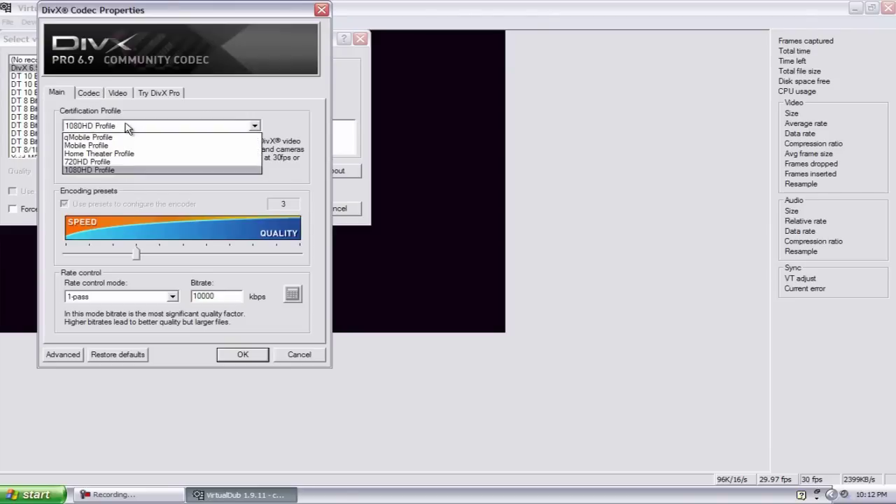
pyautogui.click(128, 171)
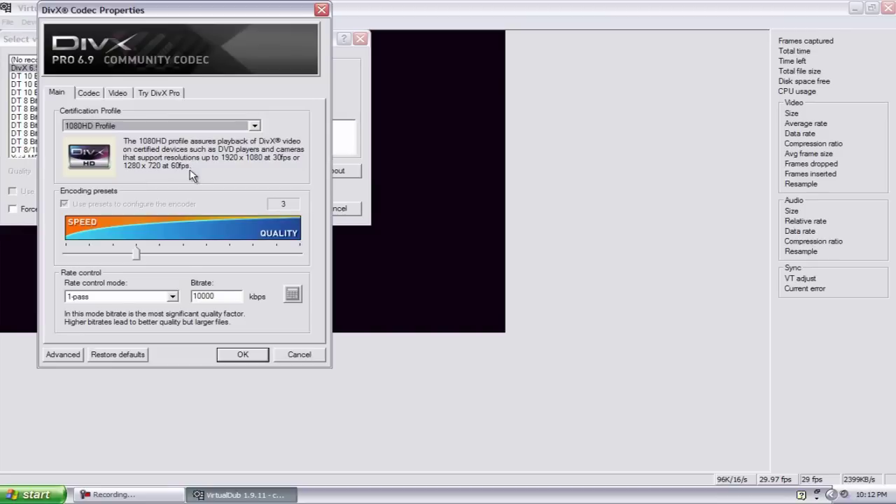
pyautogui.click(138, 261)
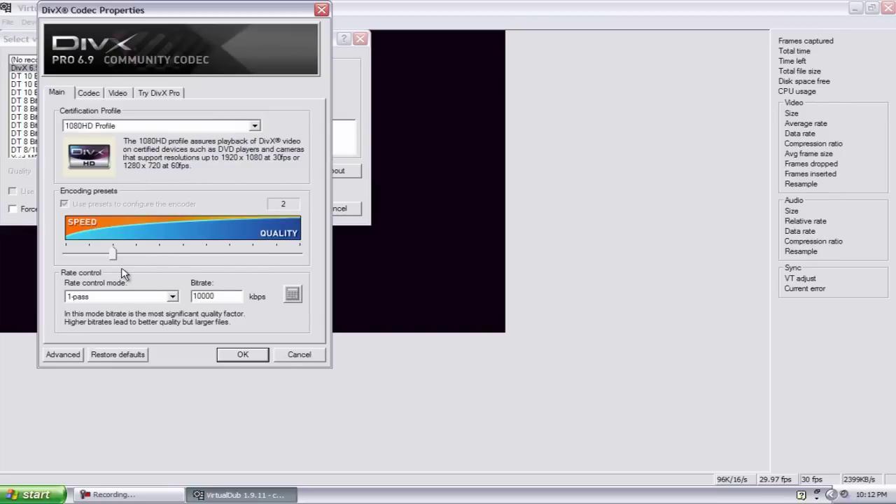
pyautogui.click(172, 297)
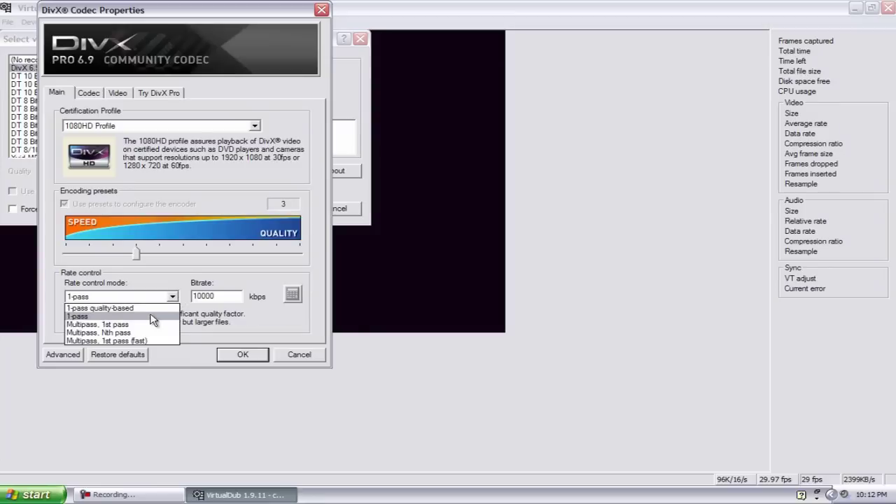
pyautogui.click(147, 317)
pyautogui.click(213, 297)
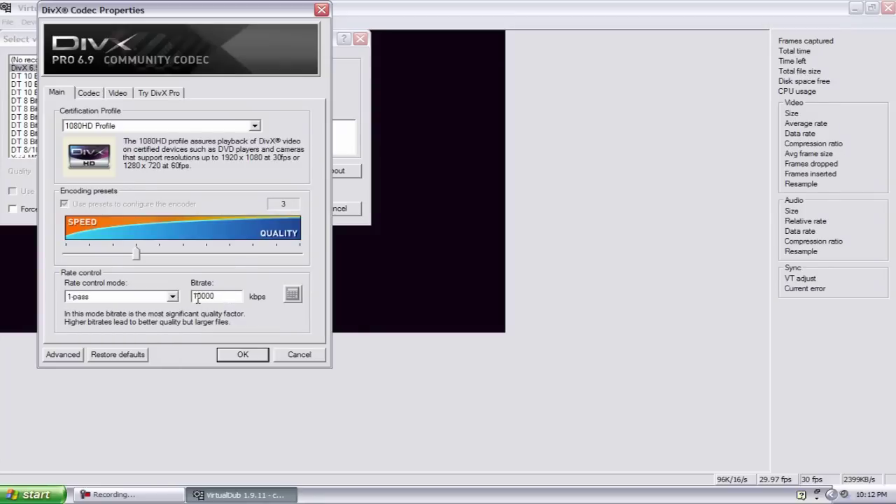
pyautogui.click(229, 357)
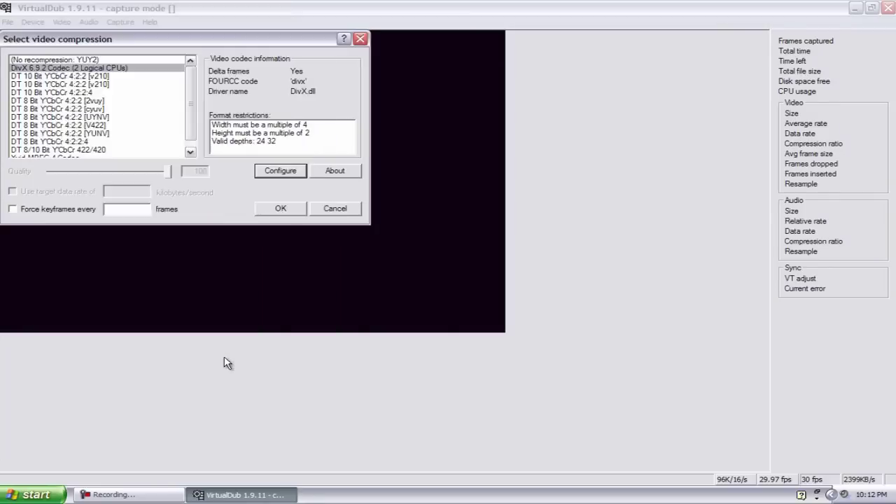
# Confirm DivX as the capture compressor and make sure audio capture is enabled.
pyautogui.click(278, 212)
pyautogui.click(89, 22)
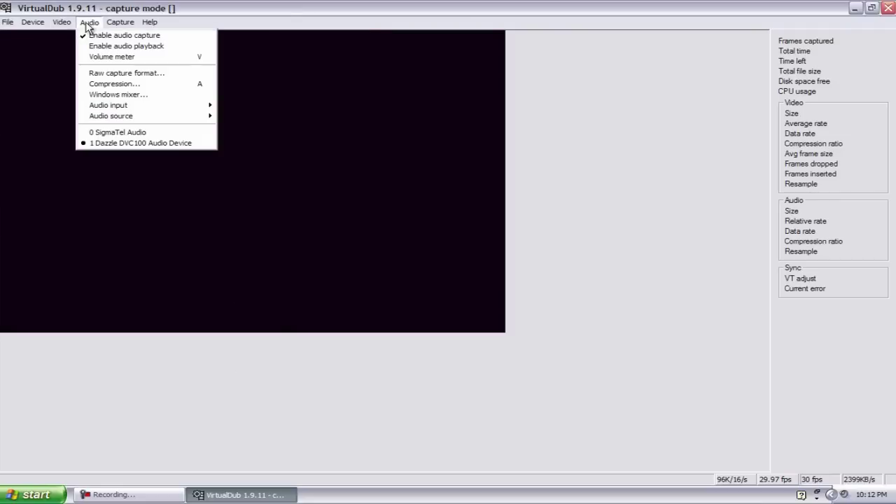
pyautogui.click(102, 37)
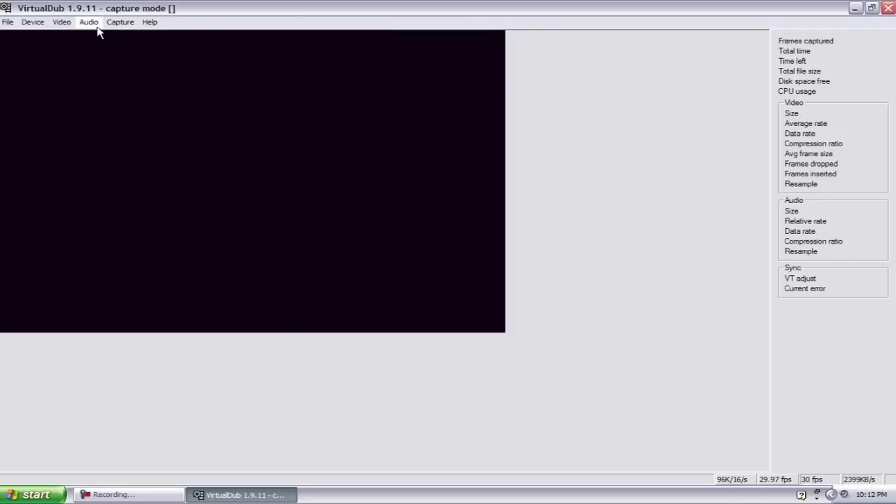
pyautogui.click(91, 21)
pyautogui.click(100, 44)
# Turn audio playback on and then back off, leaving audio capture enabled.
pyautogui.click(89, 21)
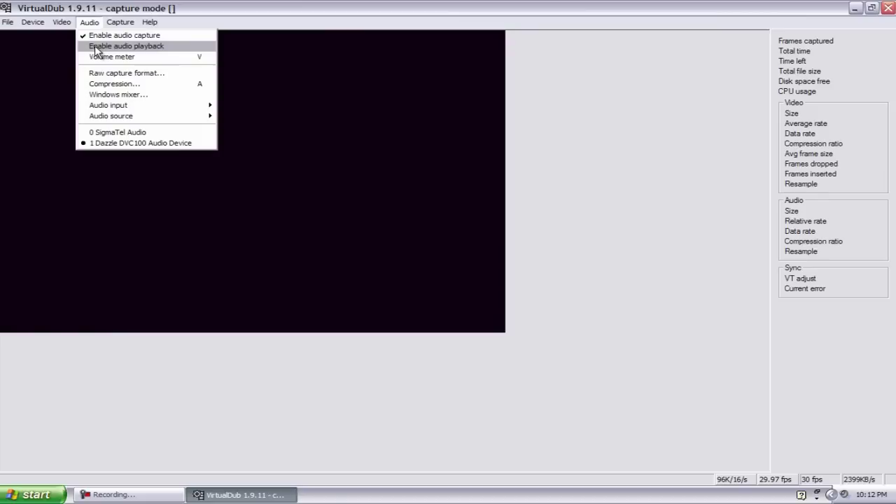
pyautogui.click(96, 46)
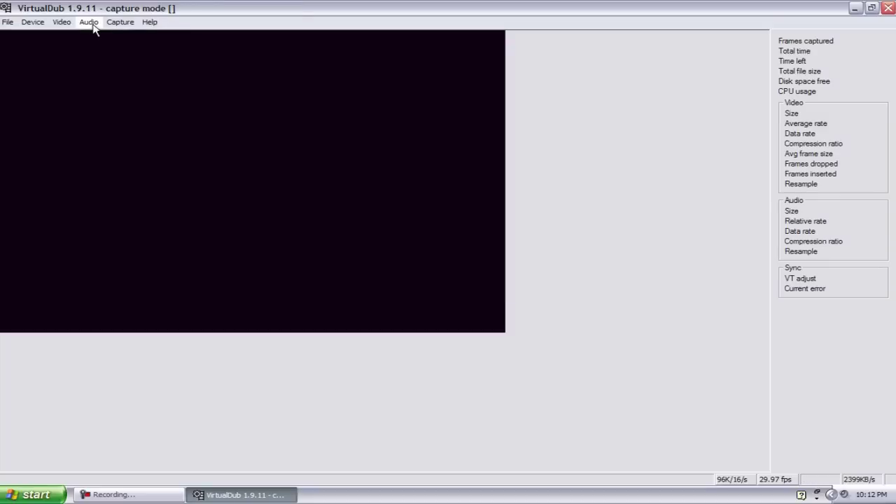
pyautogui.click(93, 23)
pyautogui.click(95, 42)
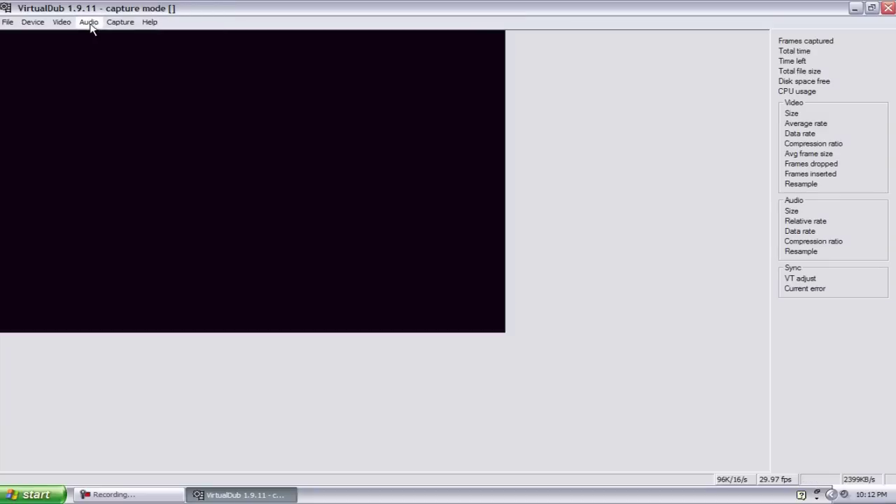
pyautogui.click(91, 23)
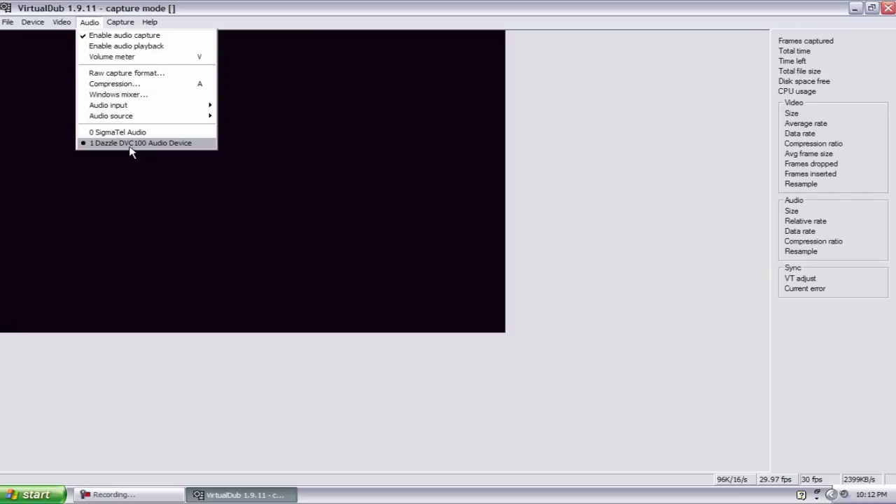
# Choose MPEG Layer-3 as the audio capture compression.
pyautogui.click(138, 91)
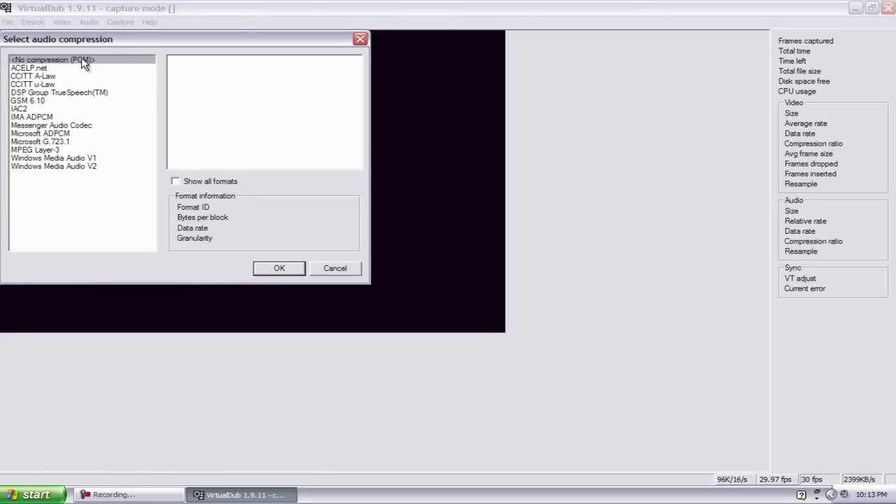
pyautogui.click(56, 150)
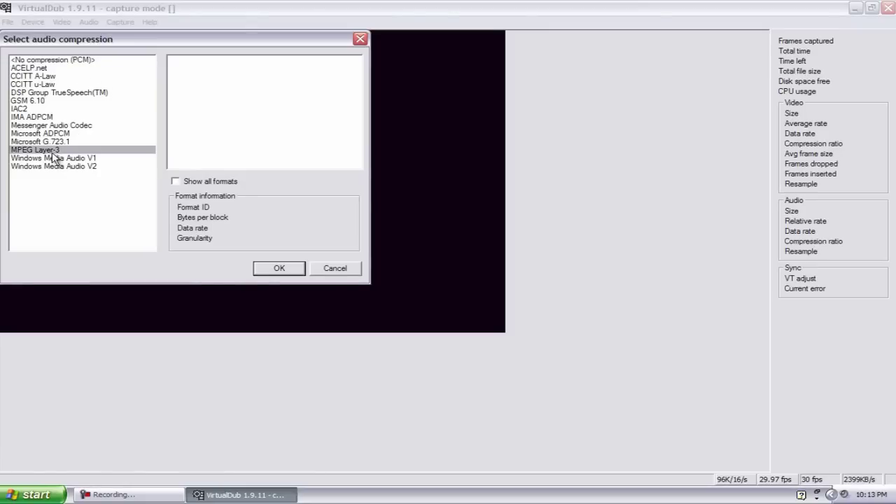
pyautogui.click(284, 269)
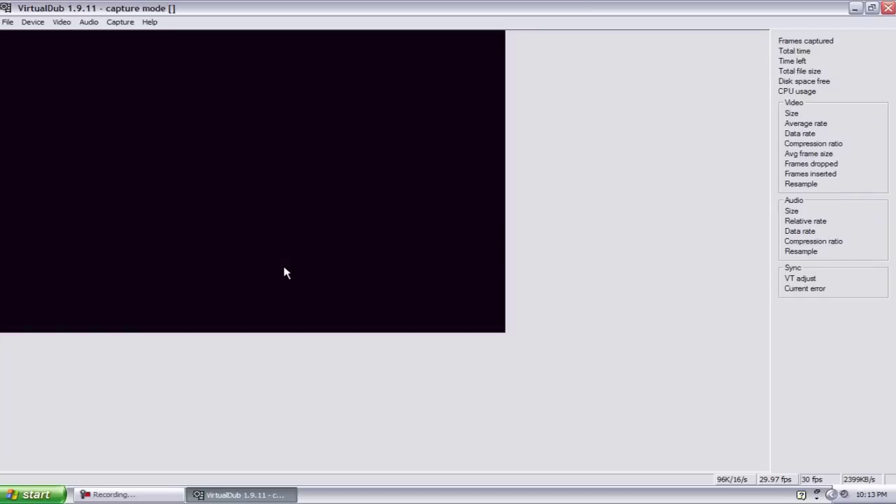
pyautogui.click(8, 22)
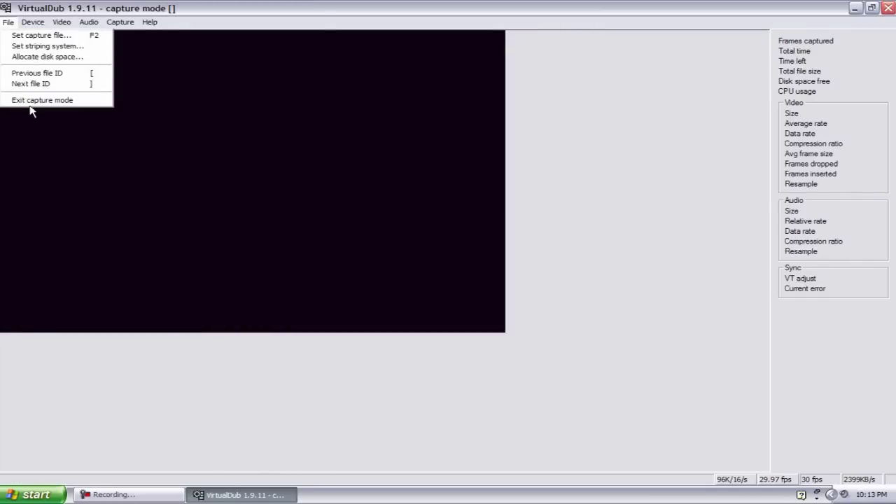
# Set the capture file to a new hkljhlkhkj.avi in the Captures in VD folder.
pyautogui.click(193, 13)
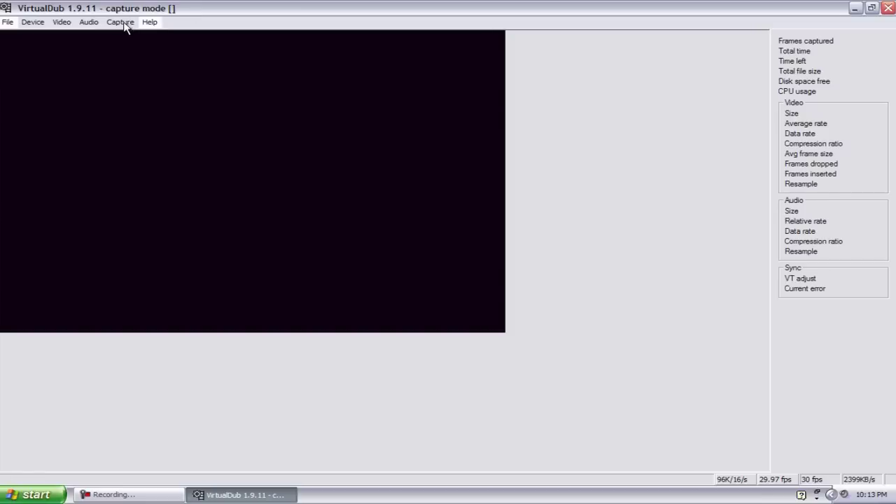
pyautogui.click(6, 22)
pyautogui.click(16, 36)
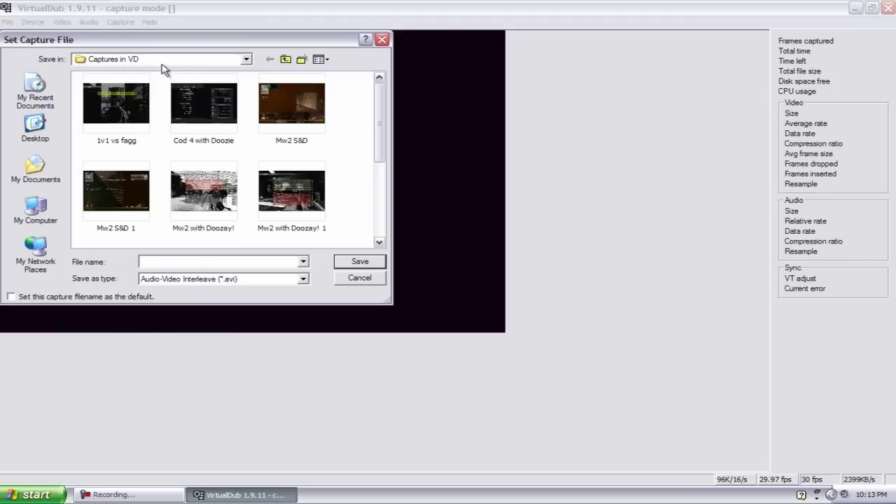
pyautogui.moveTo(377, 109); pyautogui.dragTo(392, 194)
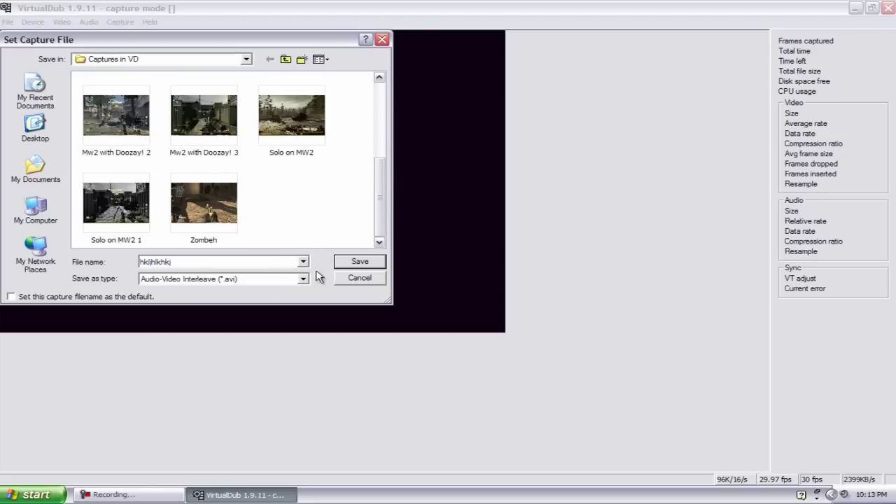
pyautogui.click(347, 262)
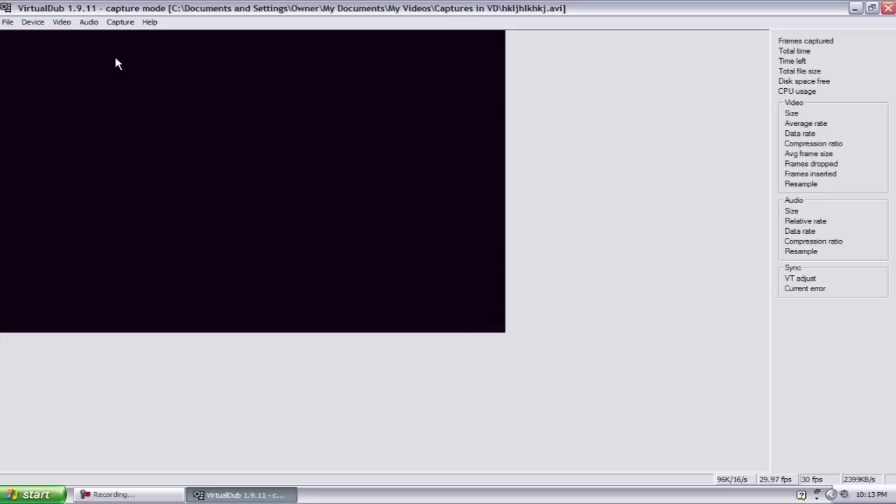
# Record a roughly two-second capture of 68 frames, then stop it.
pyautogui.click(120, 23)
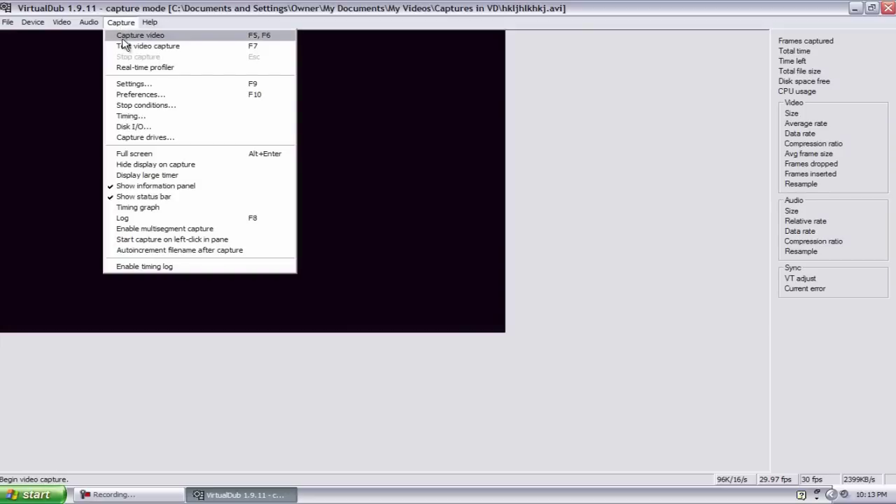
pyautogui.click(125, 41)
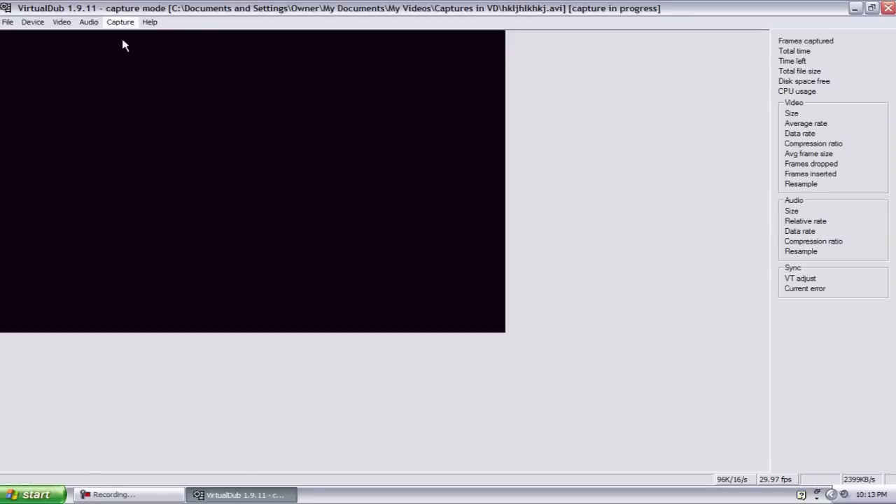
pyautogui.click(119, 22)
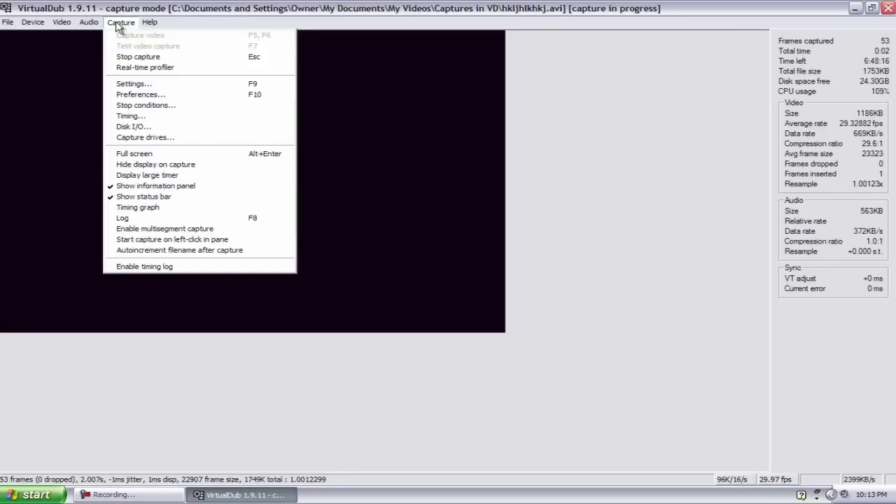
pyautogui.click(128, 58)
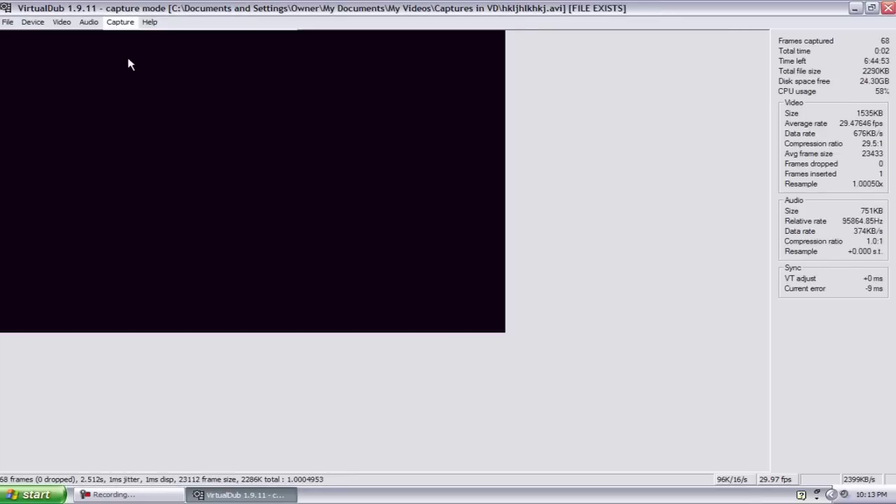
# Exit capture mode and open hkljhlkhkj.avi, whose timeline runs 0–81 frames.
pyautogui.click(8, 22)
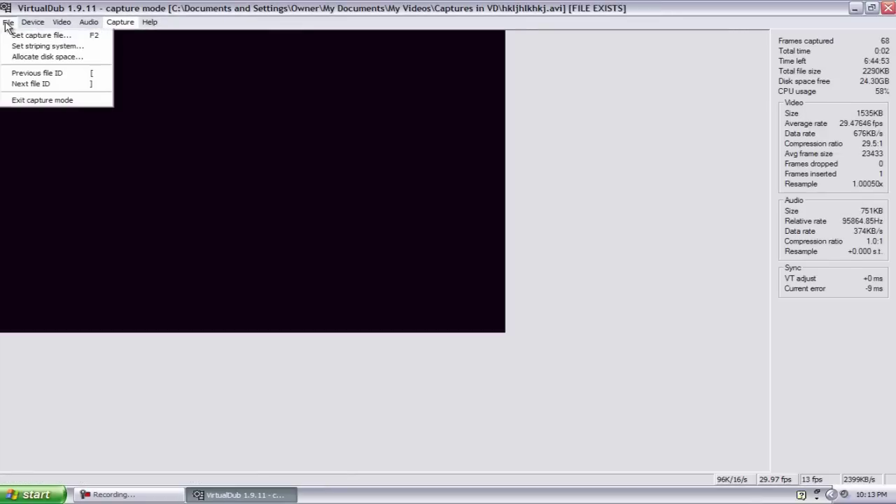
pyautogui.click(24, 101)
pyautogui.click(13, 24)
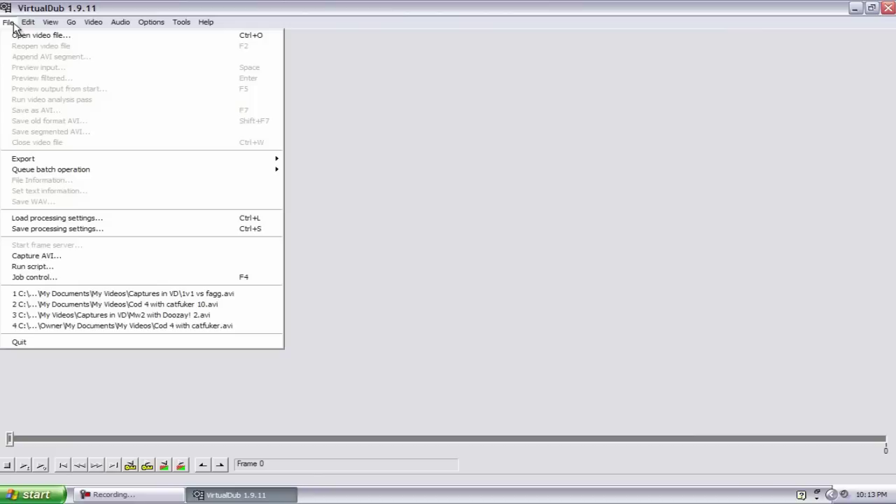
pyautogui.click(14, 35)
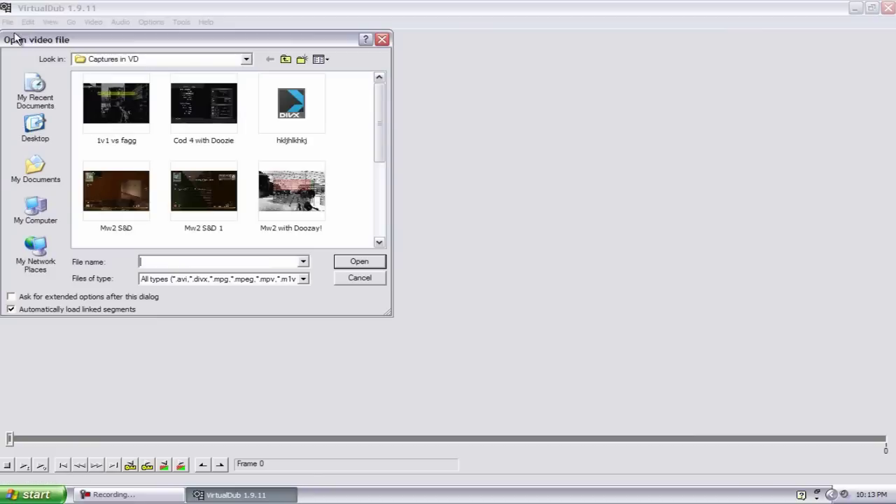
pyautogui.doubleClick(319, 108)
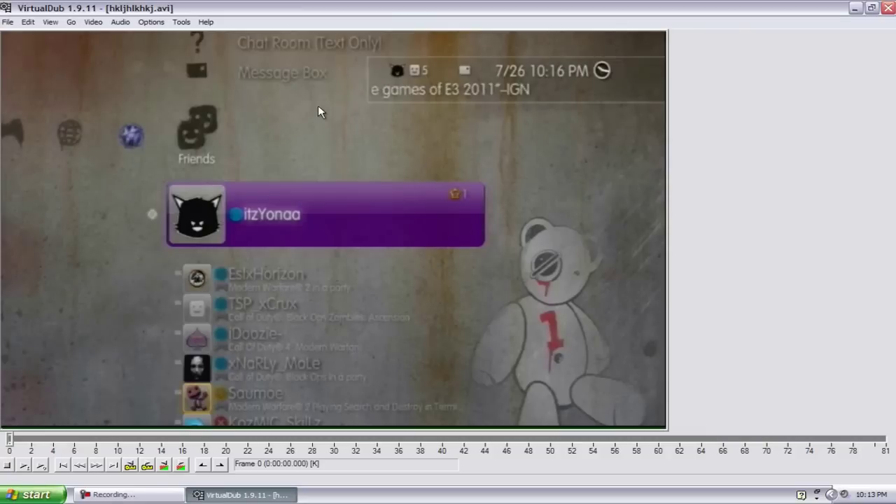
pyautogui.click(93, 22)
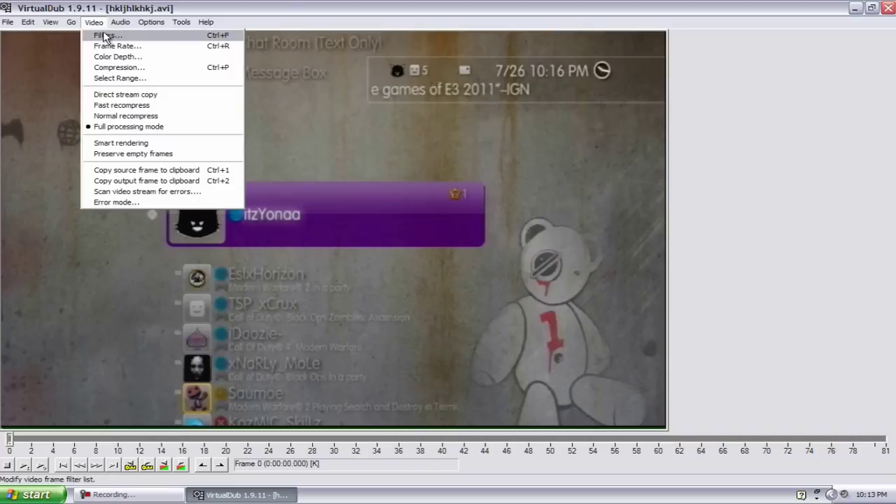
# Add a Yadif deinterlace filter to the clip set to keep the bottom field.
pyautogui.click(104, 36)
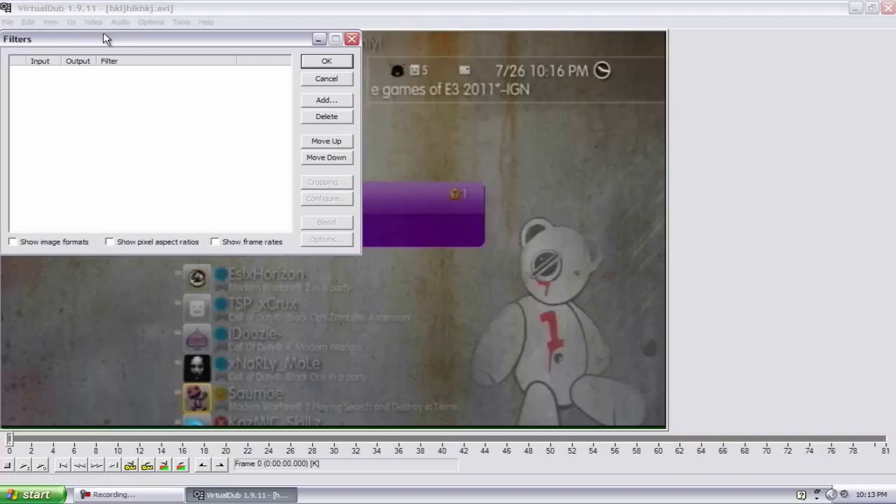
pyautogui.click(322, 100)
pyautogui.scroll(-2, 42, 165)
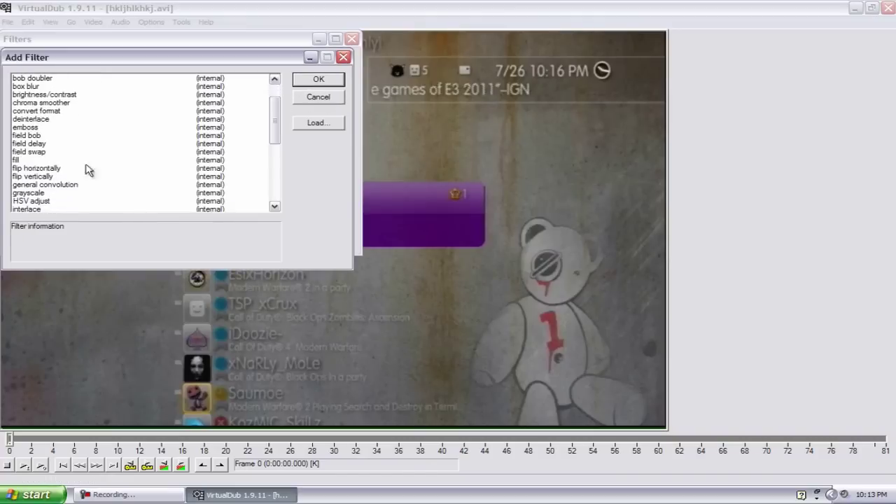
pyautogui.click(39, 120)
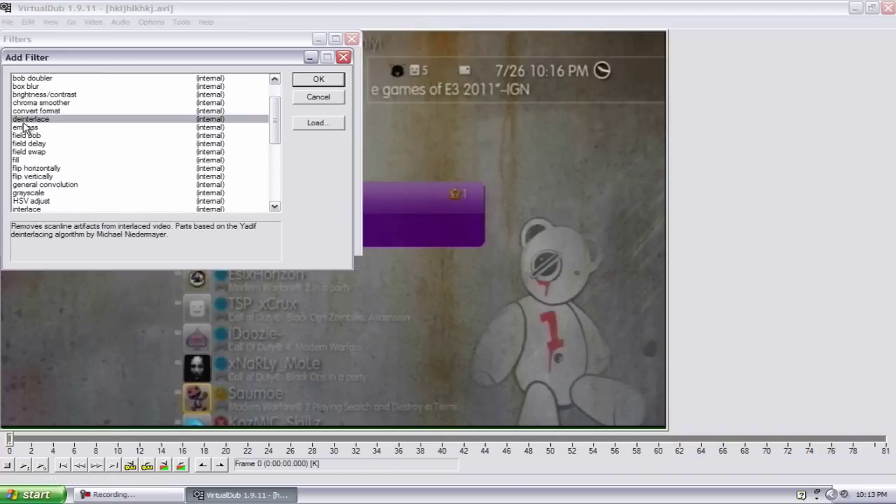
pyautogui.click(323, 83)
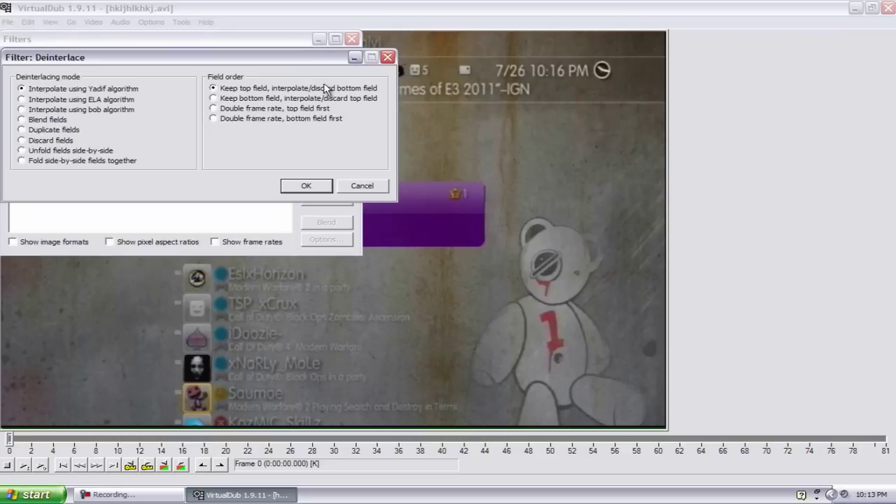
pyautogui.click(357, 188)
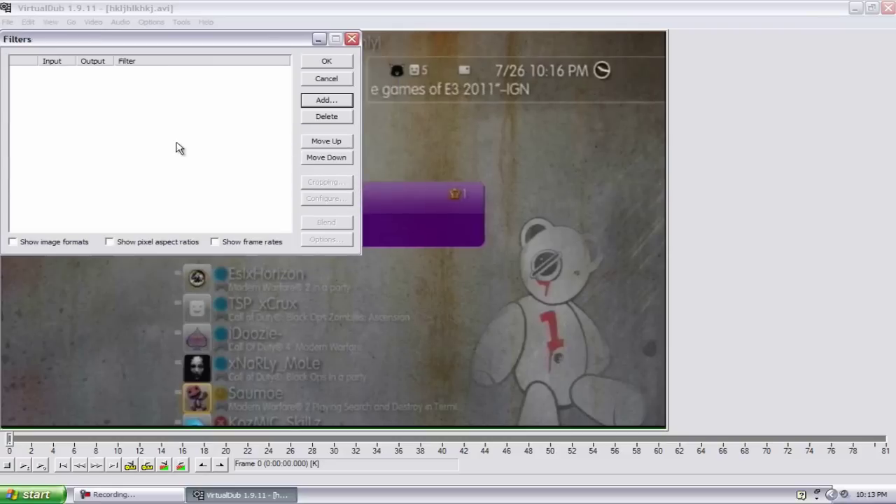
pyautogui.click(347, 99)
pyautogui.doubleClick(41, 153)
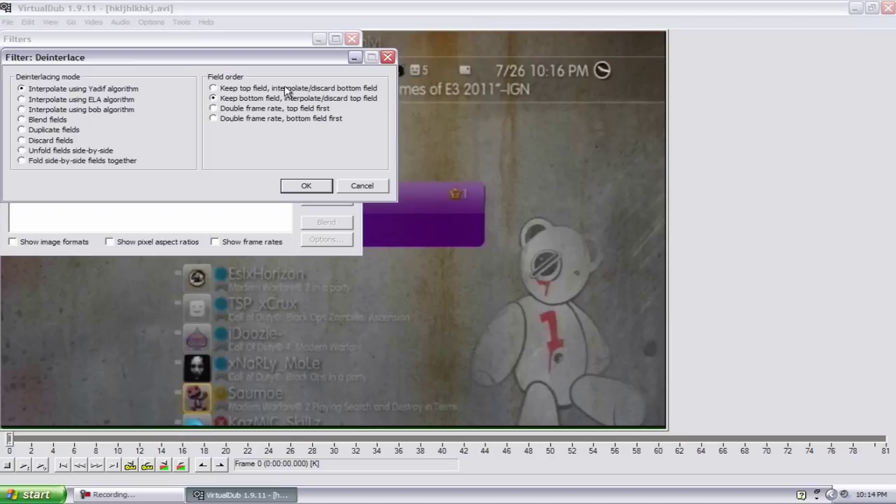
pyautogui.click(306, 186)
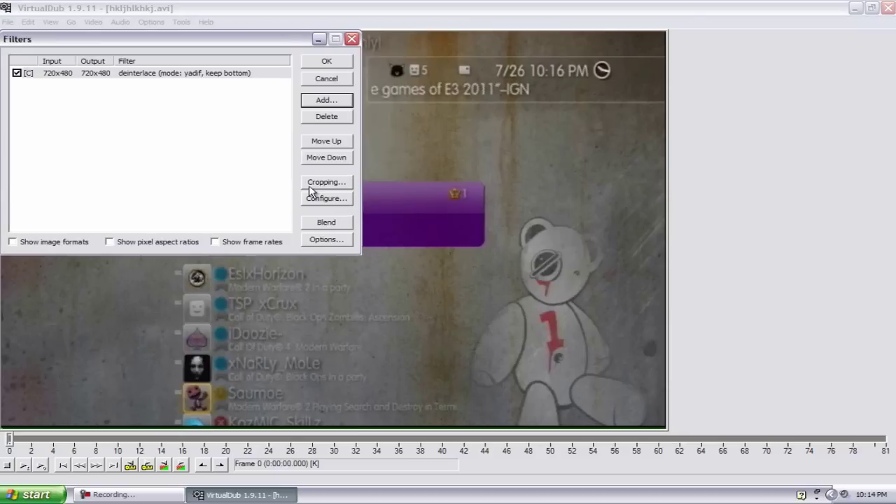
# Add a sharpen filter, preview it, and set its strength to 30.
pyautogui.click(320, 100)
pyautogui.moveTo(278, 100); pyautogui.dragTo(140, 168)
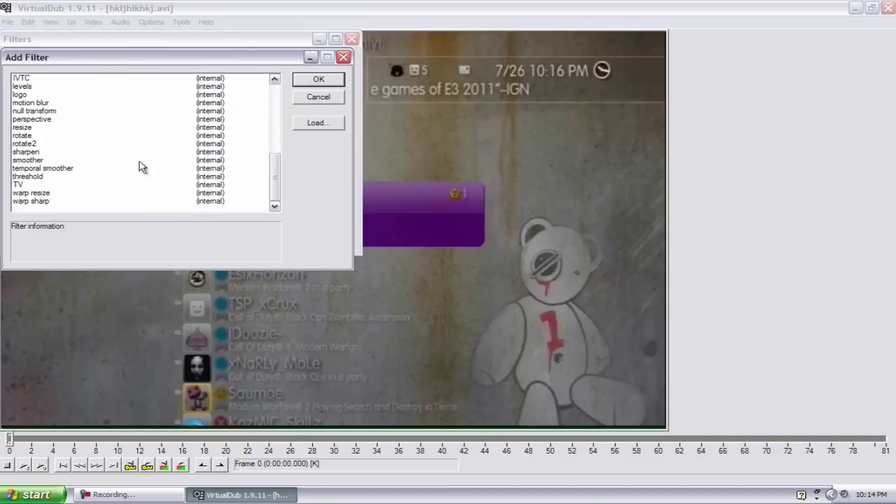
pyautogui.click(28, 152)
pyautogui.click(312, 79)
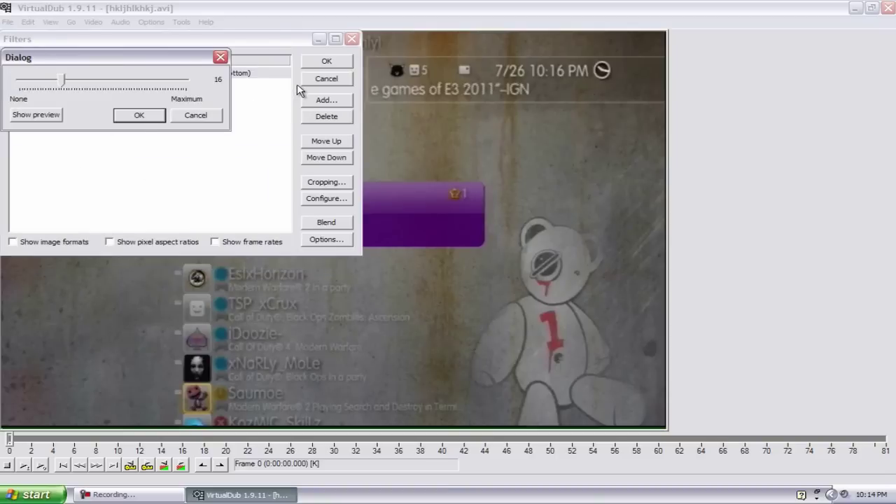
pyautogui.moveTo(63, 79); pyautogui.dragTo(100, 86)
pyautogui.click(35, 114)
pyautogui.click(133, 116)
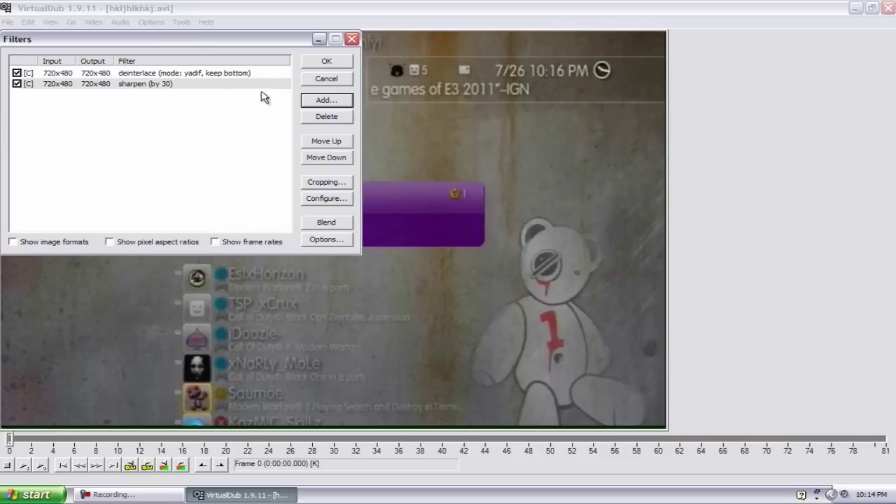
# Add the resize filter to the chain, discarding an accidental perspective filter.
pyautogui.click(316, 105)
pyautogui.moveTo(274, 91); pyautogui.dragTo(286, 216)
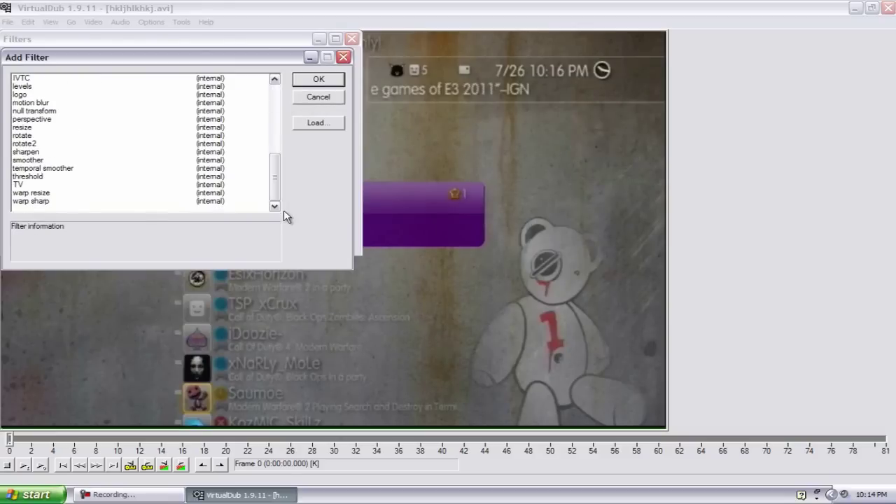
pyautogui.click(26, 127)
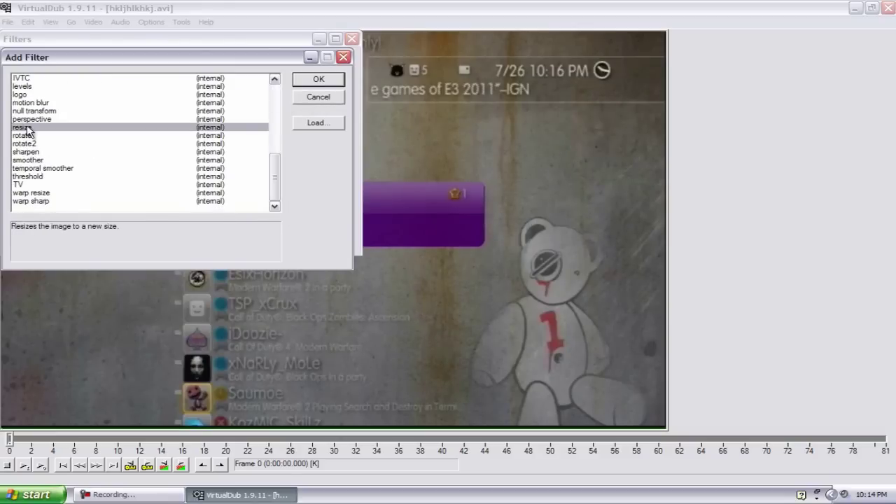
pyautogui.doubleClick(260, 120)
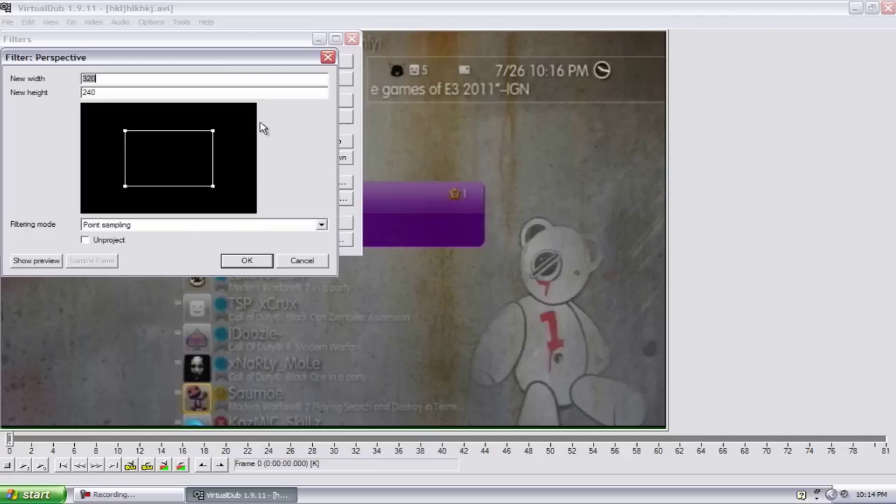
pyautogui.click(328, 57)
pyautogui.click(324, 100)
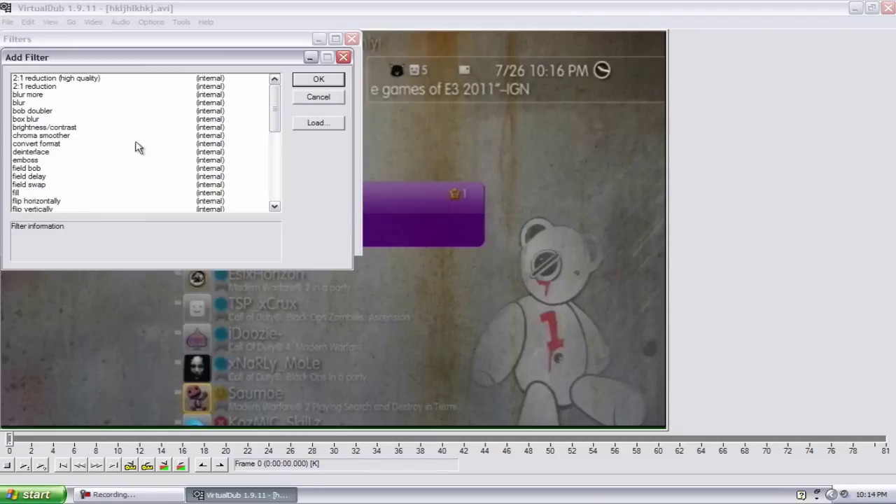
pyautogui.moveTo(273, 124); pyautogui.dragTo(282, 206)
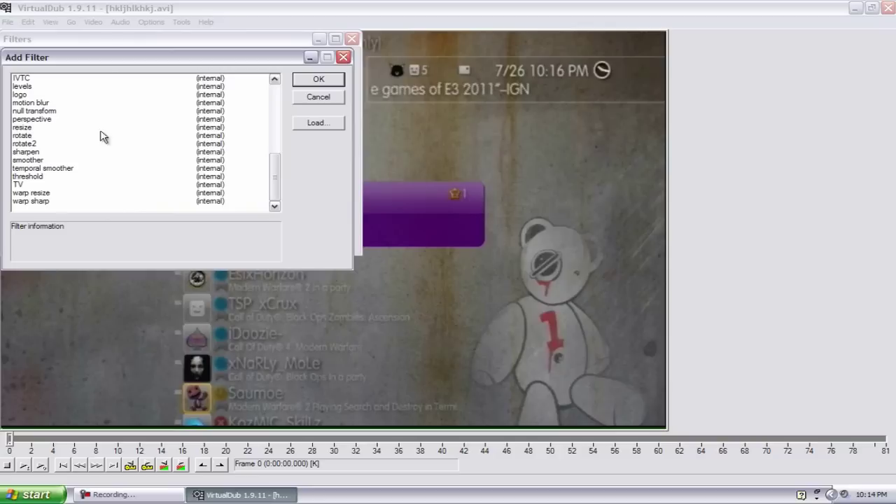
pyautogui.doubleClick(31, 128)
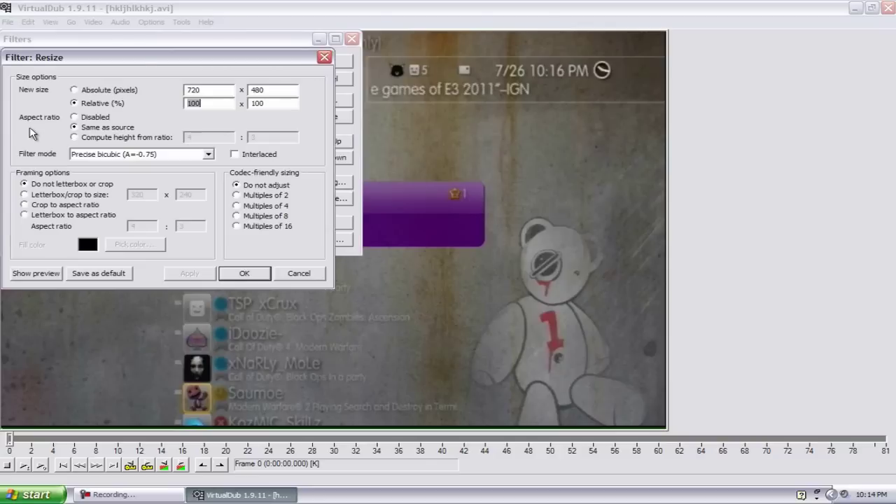
# Turn off the aspect-ratio lock and set an absolute pixel size of 1280 x 720.
pyautogui.click(74, 116)
pyautogui.click(74, 91)
pyautogui.moveTo(223, 93); pyautogui.dragTo(167, 94)
pyautogui.write('128')
pyautogui.write('720')
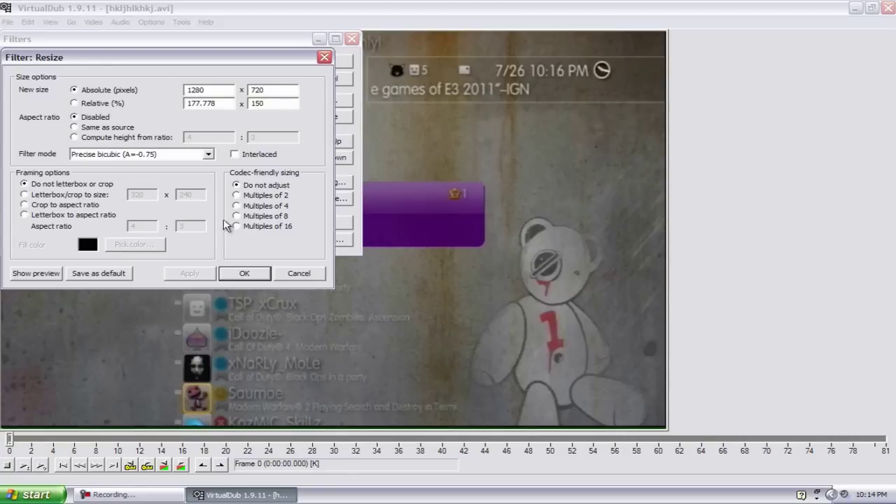
pyautogui.click(259, 275)
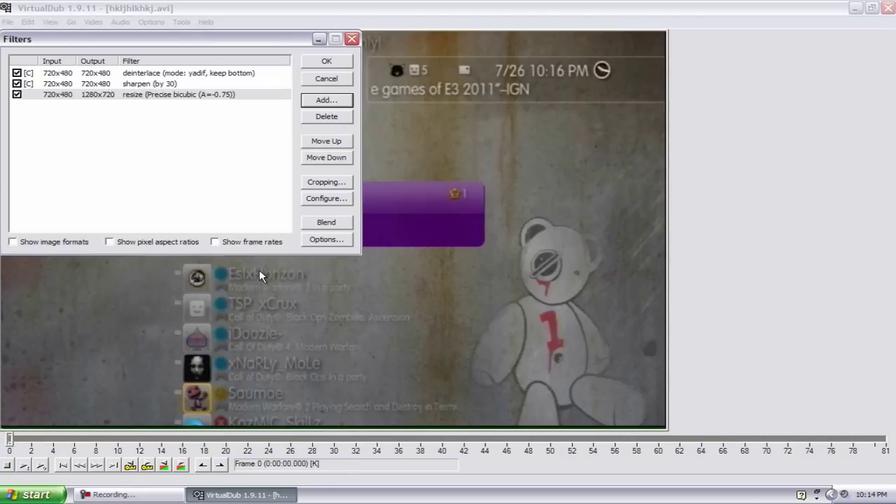
# Crop 6 pixels from the bottom and 2 from the right of the resize input, then close Filters.
pyautogui.click(324, 183)
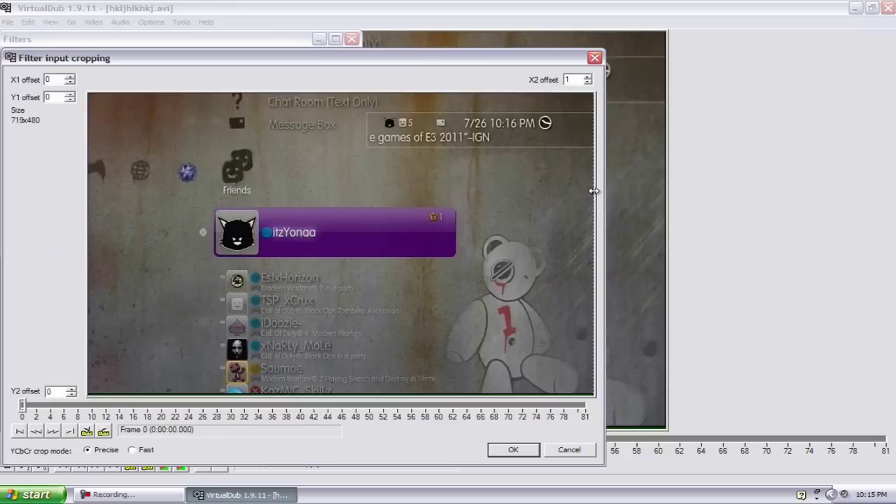
pyautogui.click(71, 389)
pyautogui.click(71, 389)
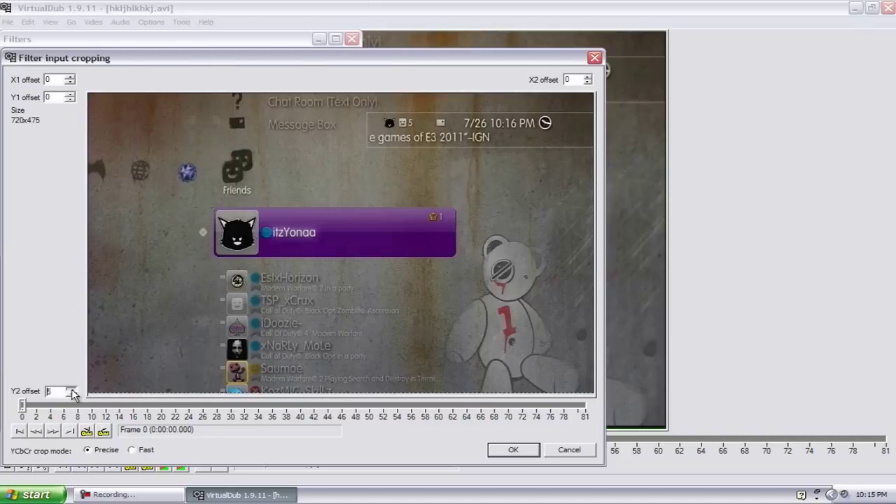
pyautogui.click(71, 388)
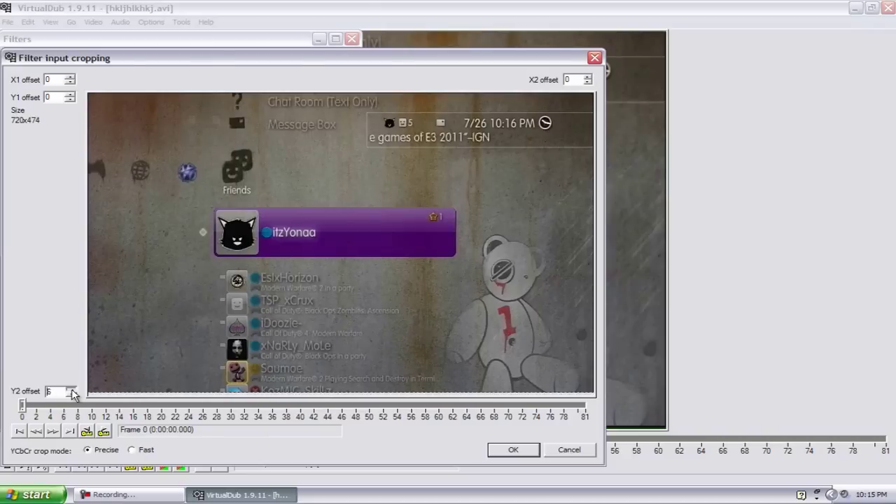
pyautogui.click(586, 82)
pyautogui.click(588, 77)
pyautogui.click(513, 450)
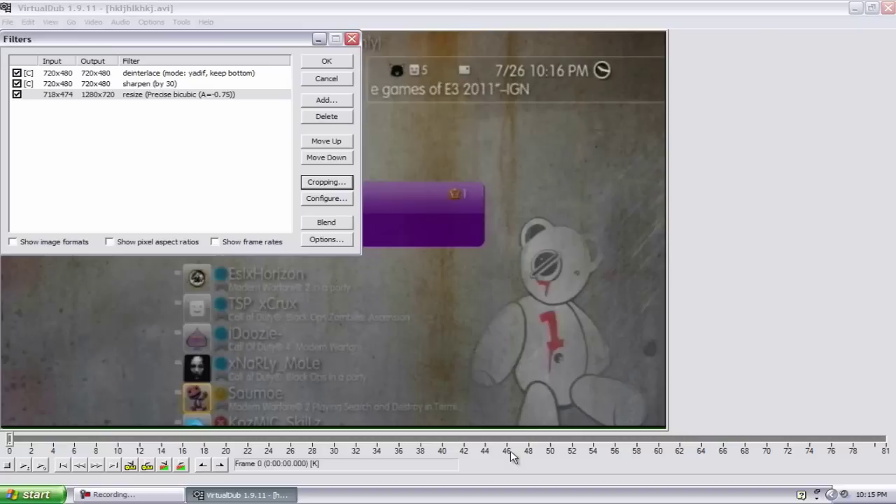
pyautogui.click(339, 63)
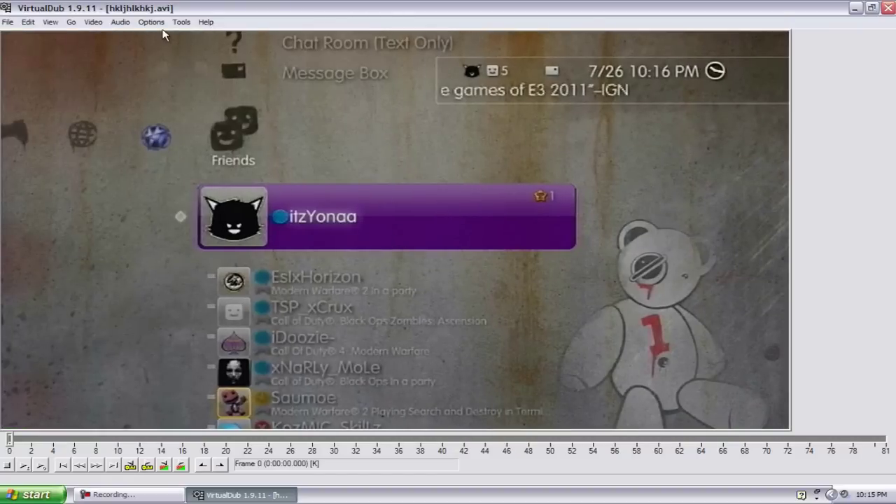
# Choose the DivX 6.9.2 codec for compression, keeping its 1080HD 1-pass 10000 kbps settings.
pyautogui.click(10, 24)
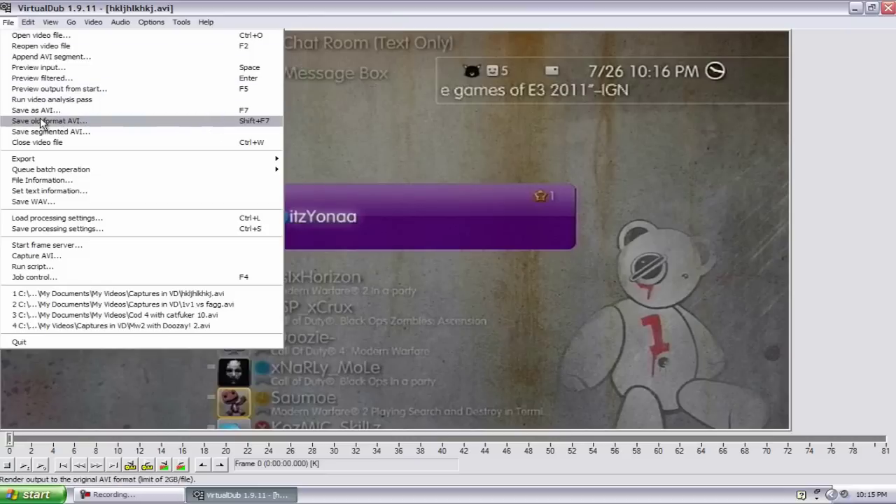
pyautogui.moveTo(106, 25)
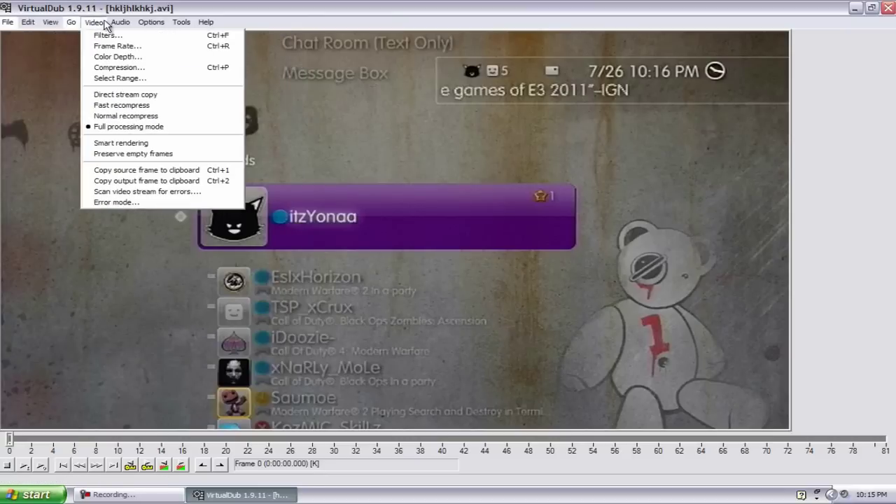
pyautogui.click(126, 67)
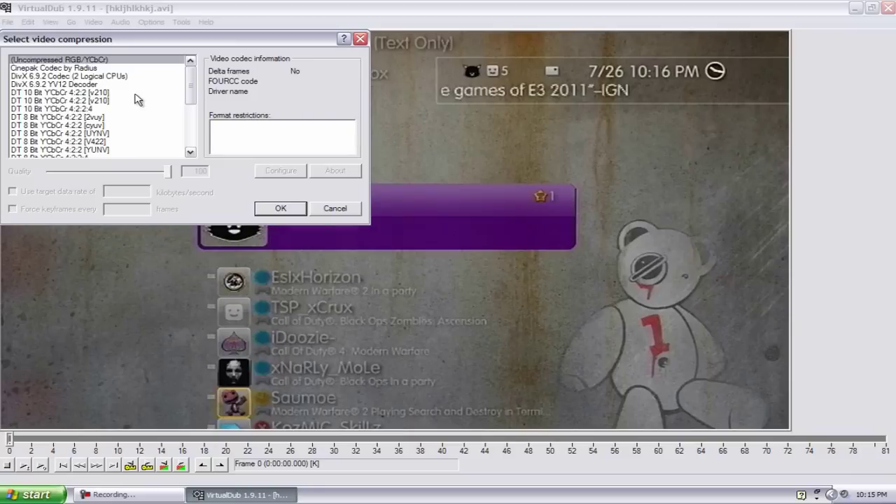
pyautogui.click(89, 76)
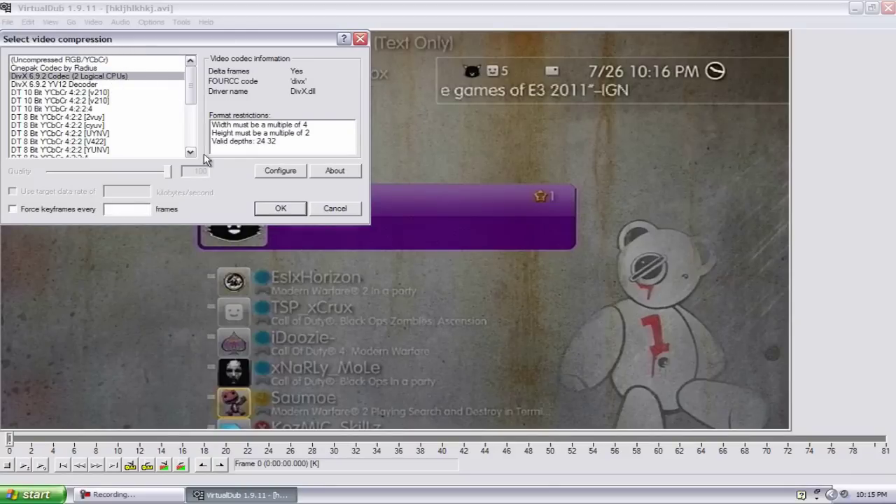
pyautogui.click(302, 170)
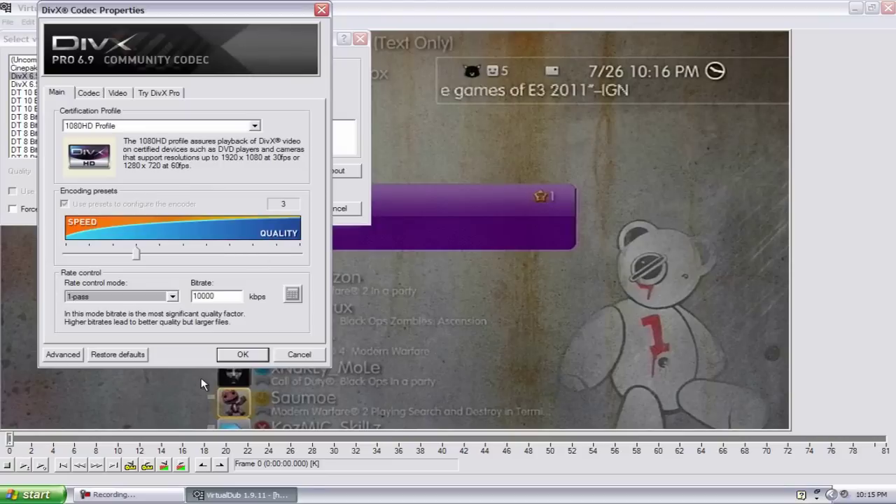
pyautogui.click(238, 355)
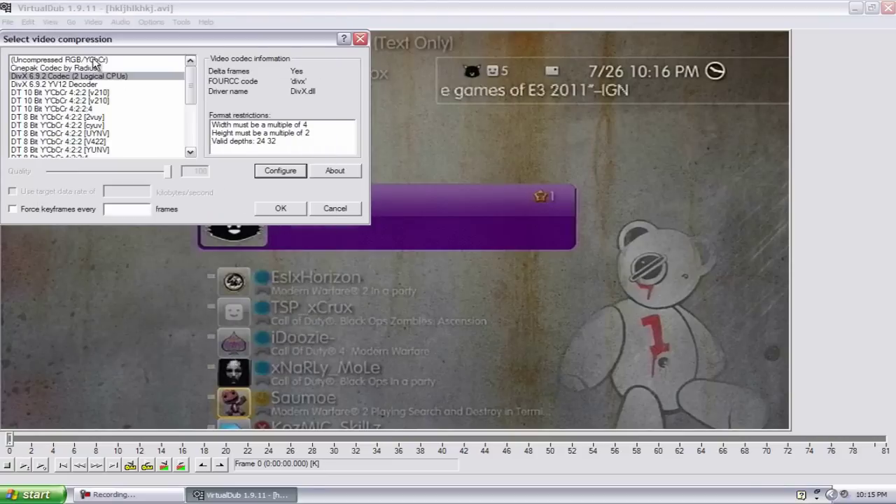
pyautogui.click(284, 208)
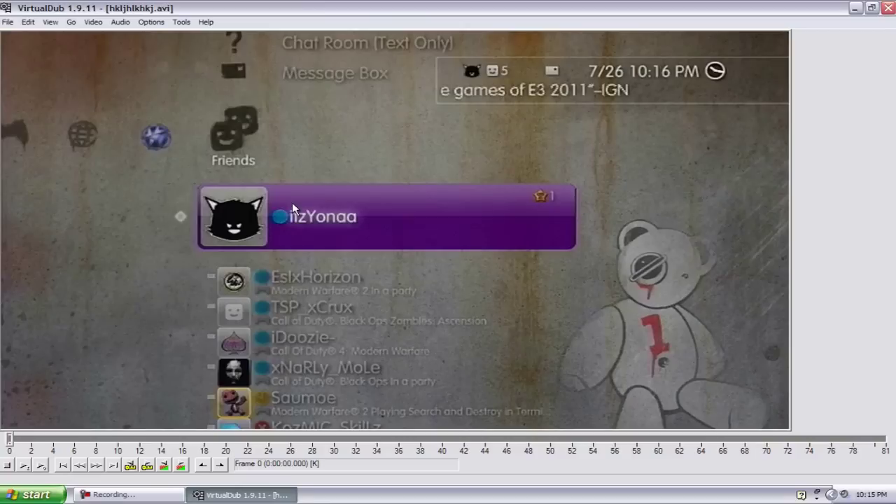
pyautogui.click(7, 21)
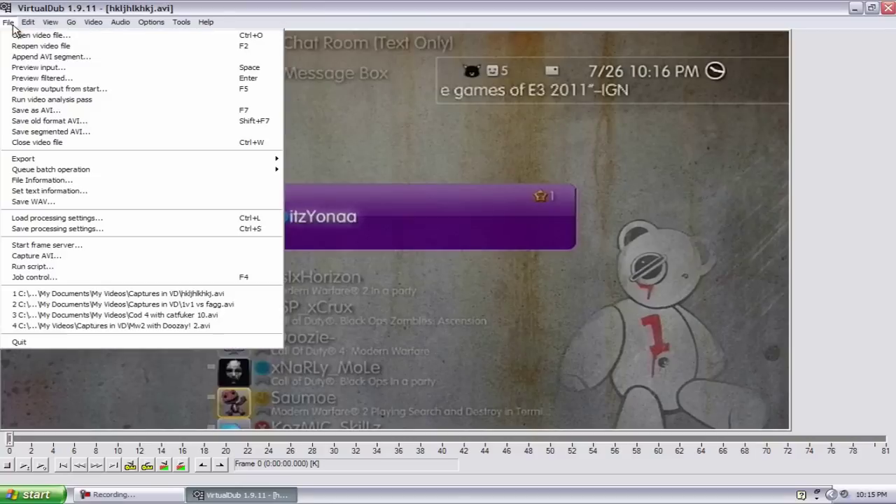
# Save the output as an AVI under the suggested name in the Renders in VD folder.
pyautogui.click(40, 110)
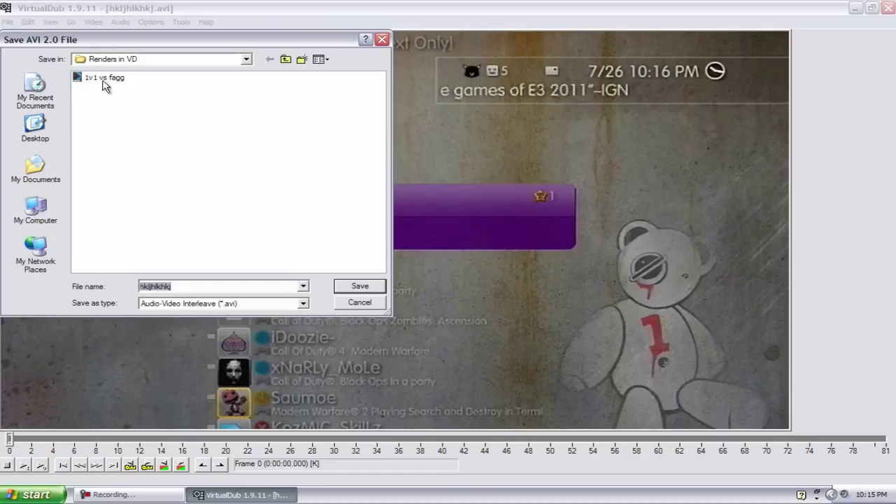
pyautogui.click(256, 289)
pyautogui.click(359, 286)
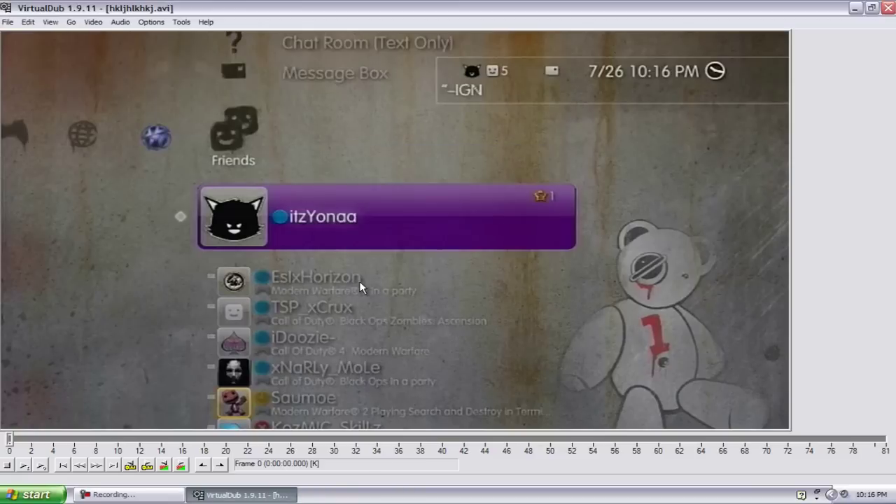
# Close VirtualDub, launch Vegas Pro 9.0 and select the clip in the restored 00000009 project.
pyautogui.click(888, 8)
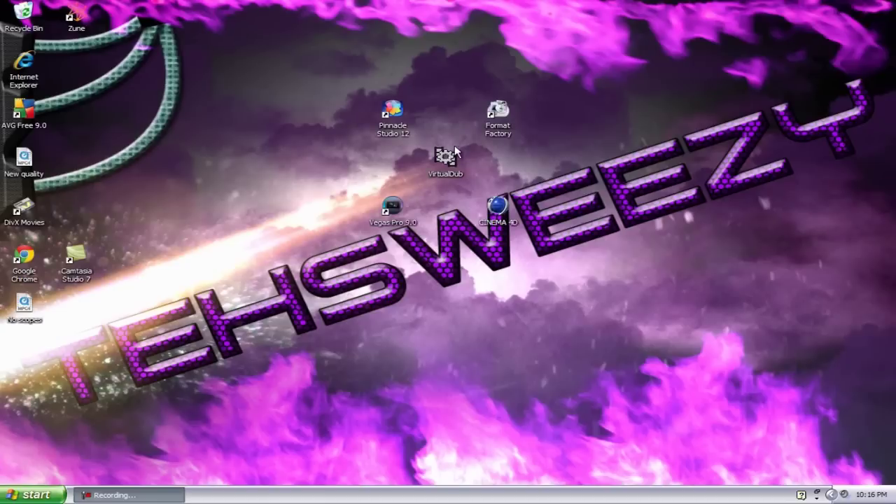
pyautogui.doubleClick(394, 210)
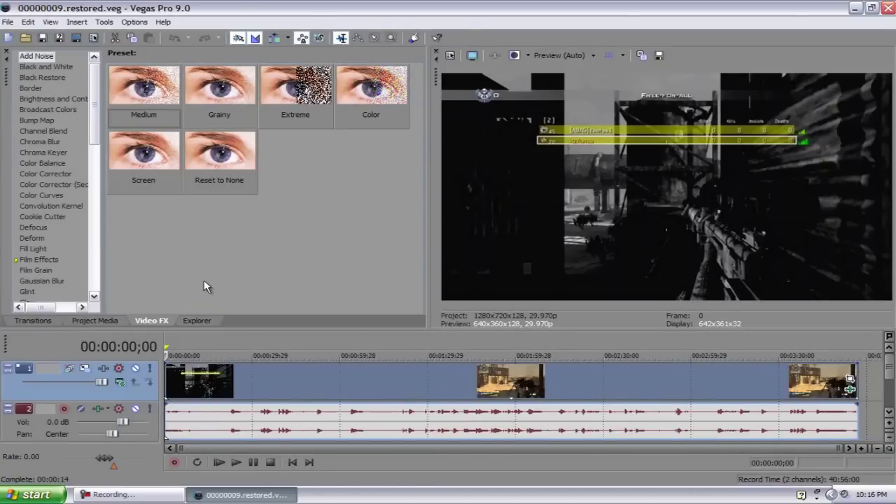
pyautogui.doubleClick(240, 399)
# Delete all clips from the timeline and start a new project without saving the old one.
pyautogui.rightClick(242, 396)
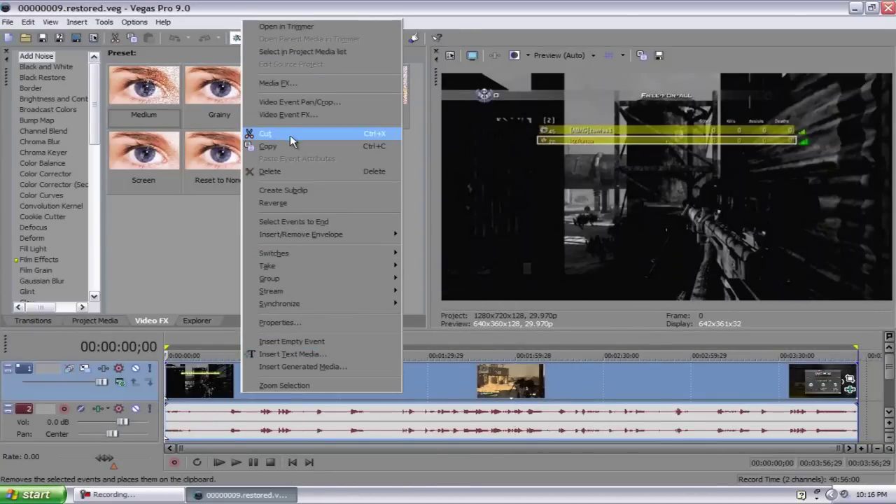
pyautogui.click(287, 171)
pyautogui.click(199, 321)
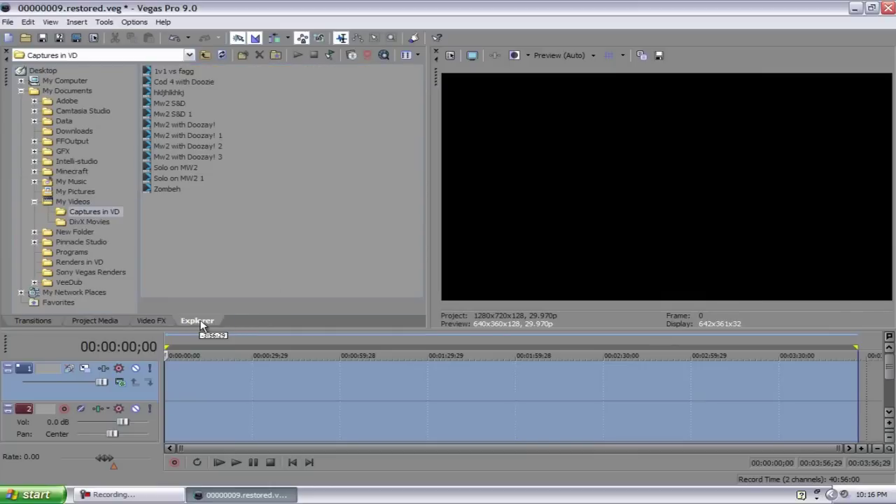
pyautogui.click(5, 23)
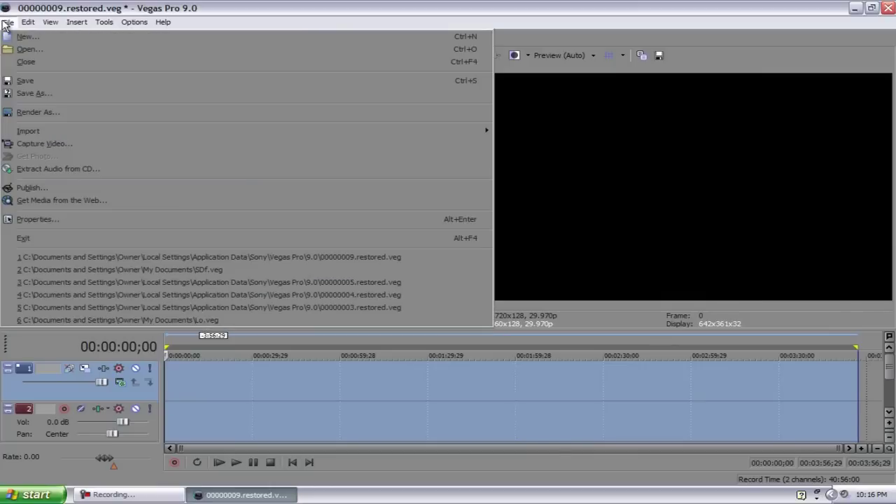
pyautogui.click(49, 37)
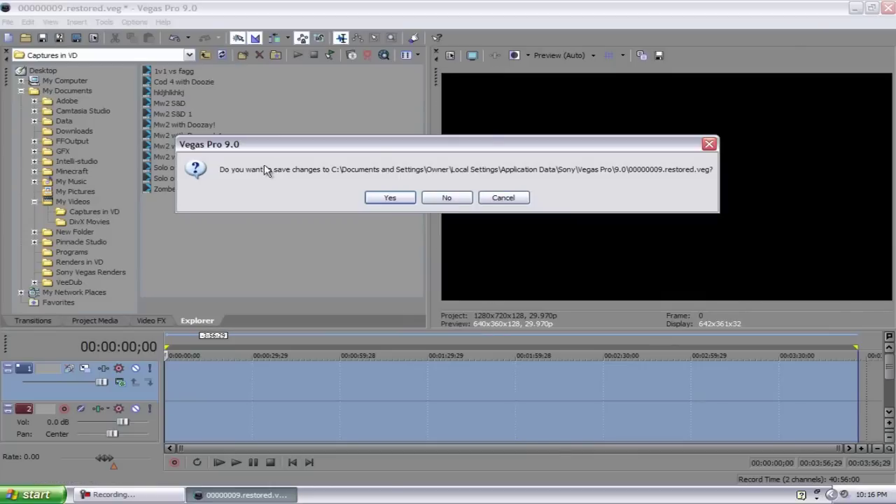
pyautogui.click(441, 196)
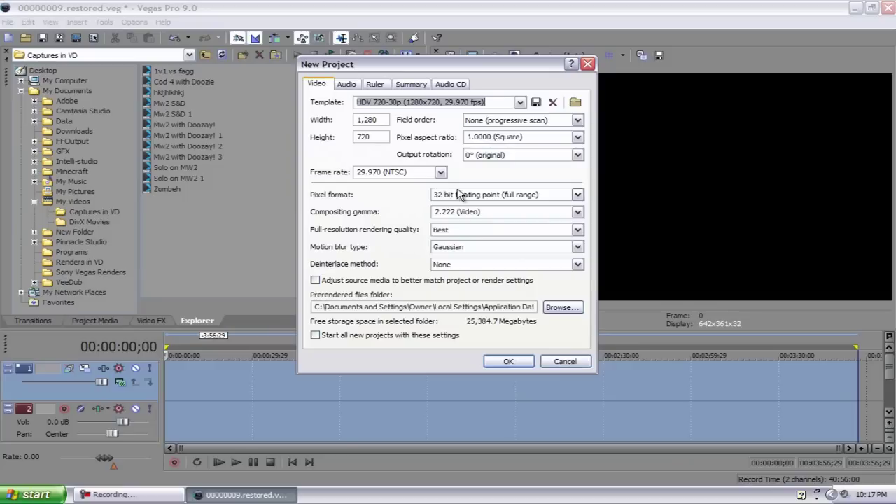
# Set the pixel format to 32-bit floating point (full range) with 2.222 compositing gamma.
pyautogui.click(485, 196)
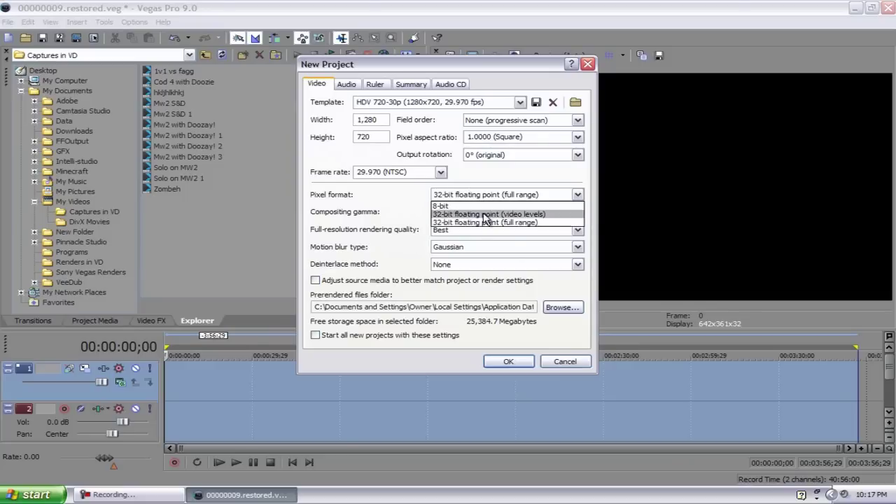
pyautogui.click(485, 222)
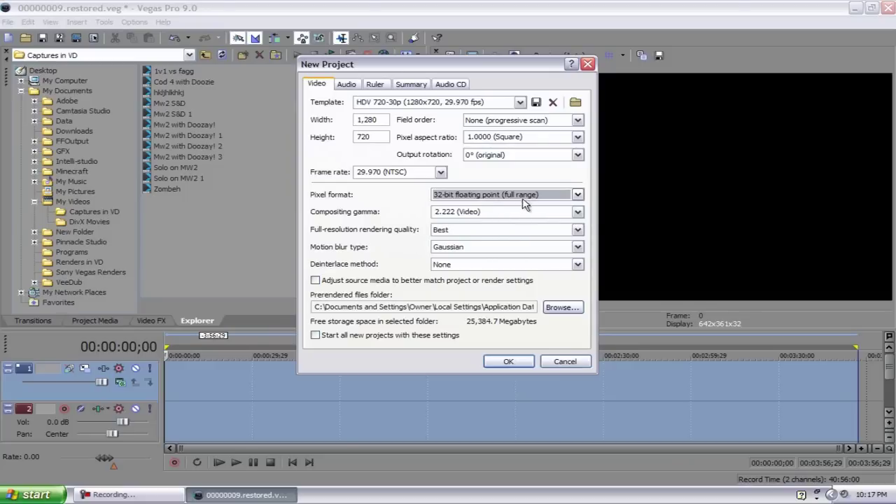
pyautogui.click(510, 214)
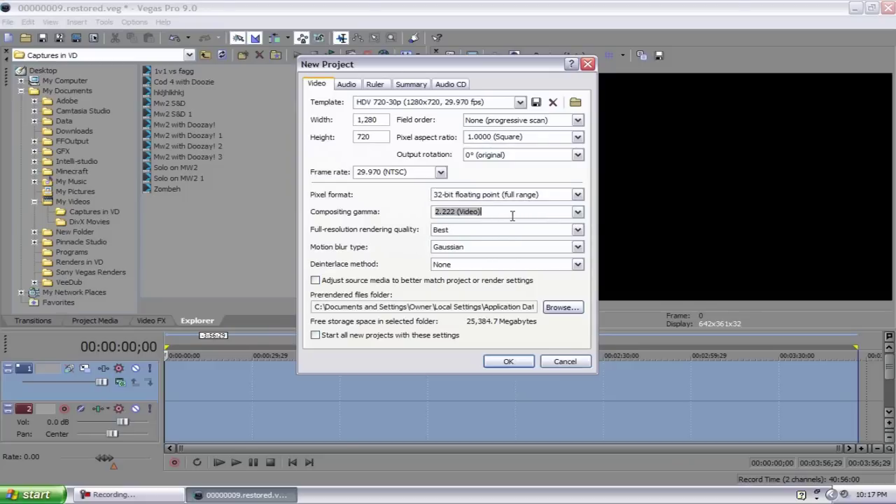
pyautogui.click(578, 213)
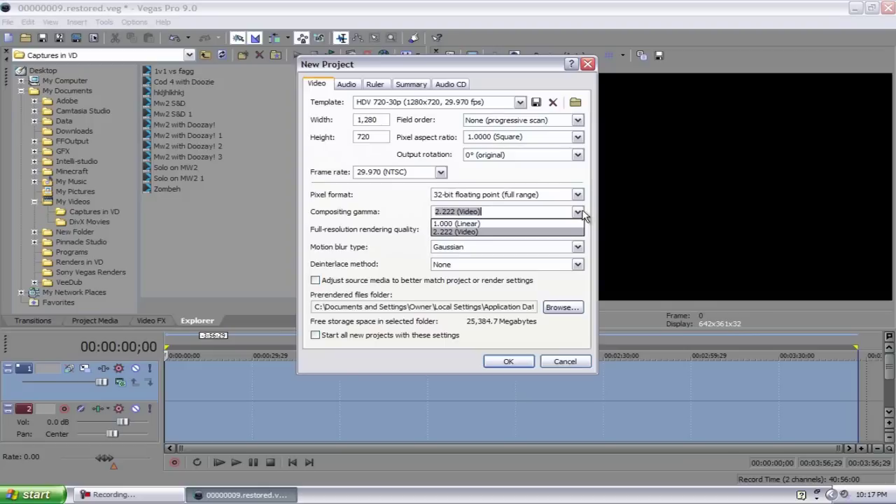
pyautogui.click(512, 231)
# Keep Best quality, Gaussian motion blur and no deinterlacing, saving these as the new-project default.
pyautogui.click(511, 233)
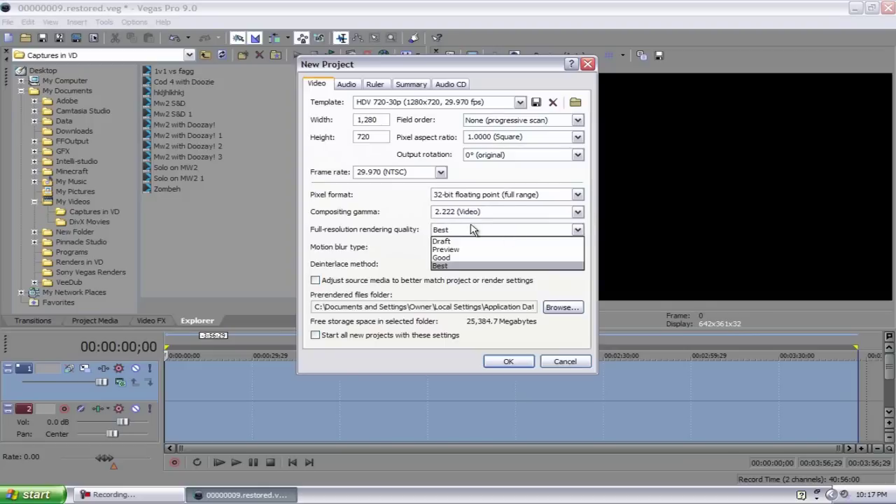
pyautogui.click(469, 267)
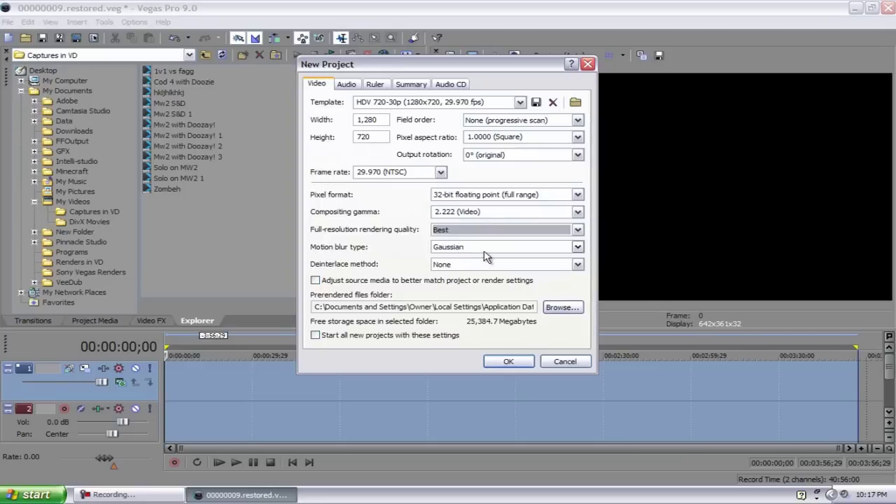
pyautogui.click(484, 252)
pyautogui.click(480, 258)
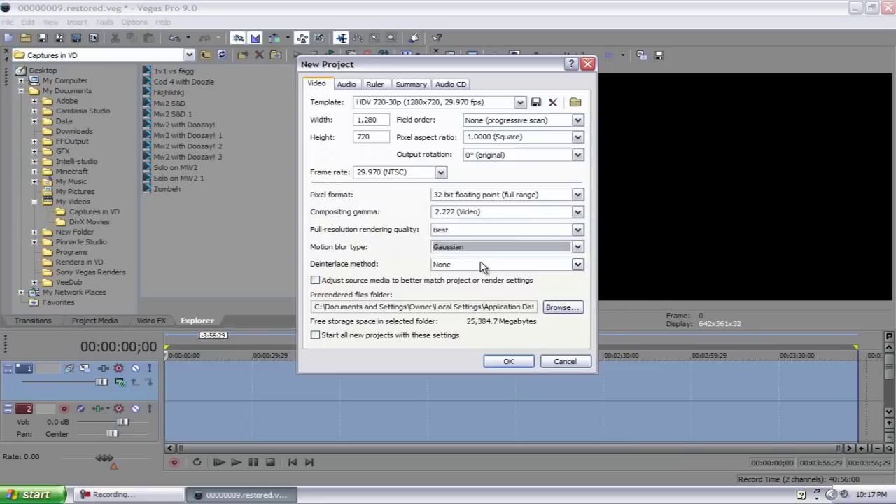
pyautogui.click(481, 266)
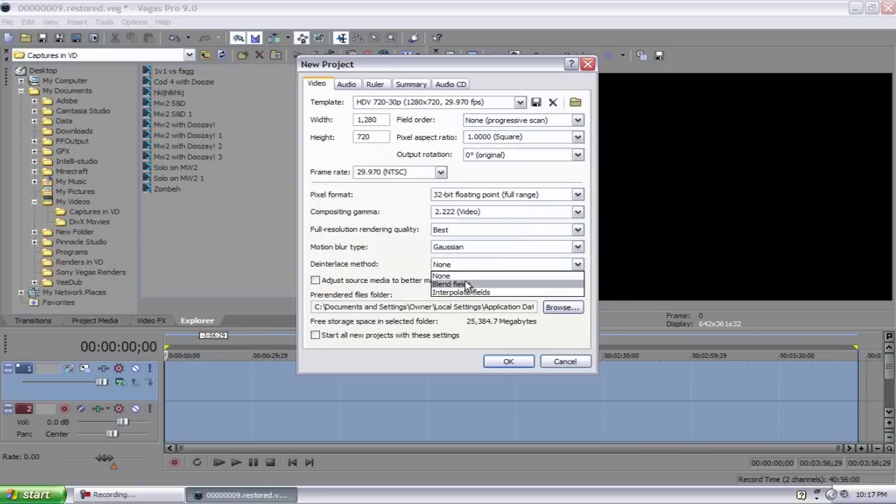
pyautogui.click(468, 276)
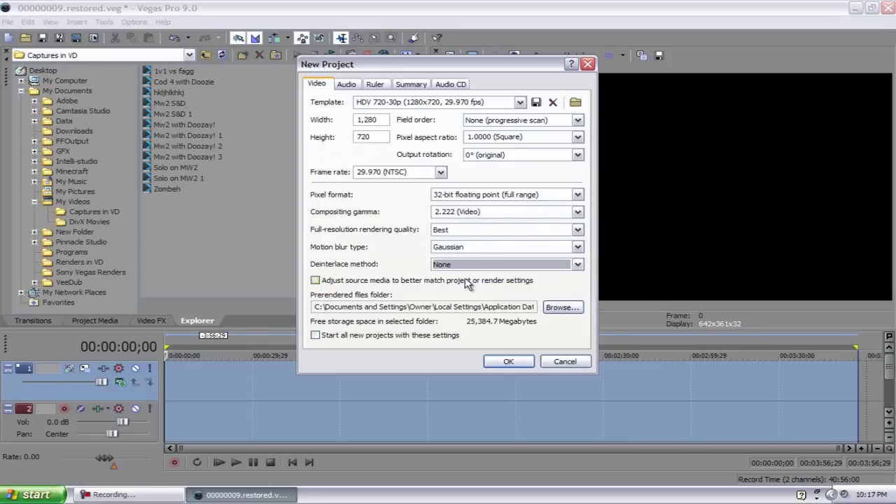
pyautogui.click(315, 335)
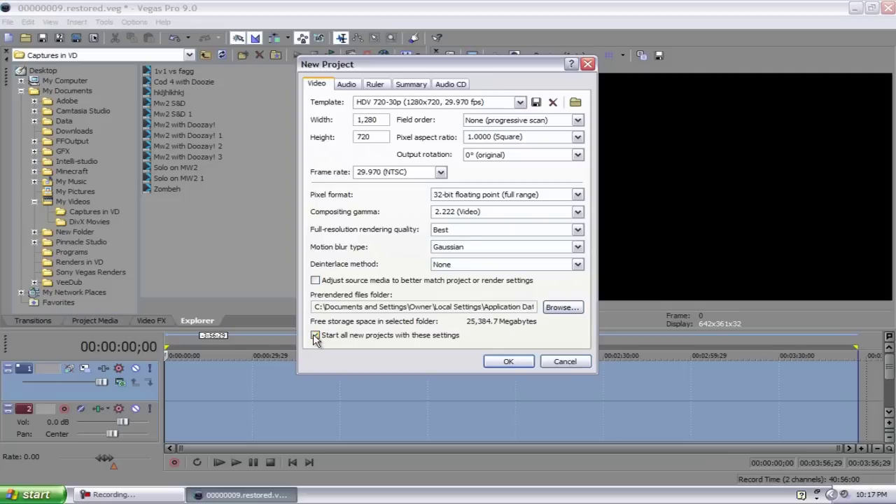
pyautogui.click(509, 367)
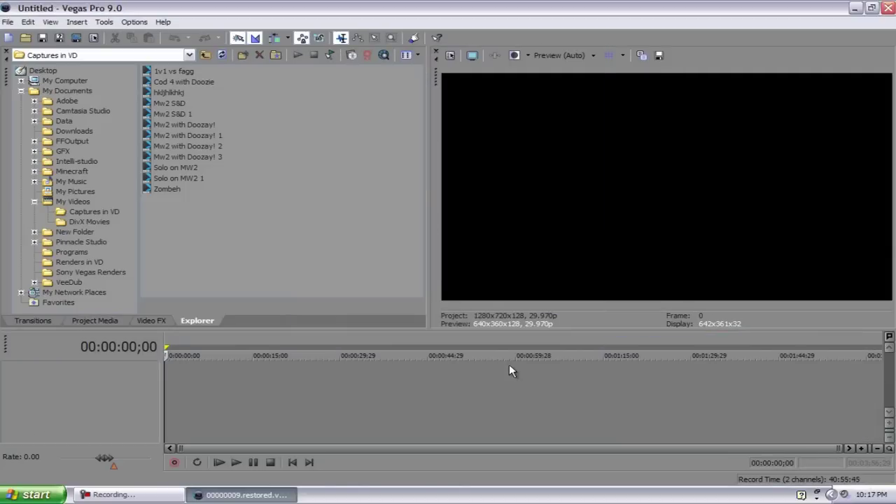
pyautogui.click(14, 24)
# Browse the Captures in VD folder and drag the Zombeh capture onto the timeline.
pyautogui.click(183, 9)
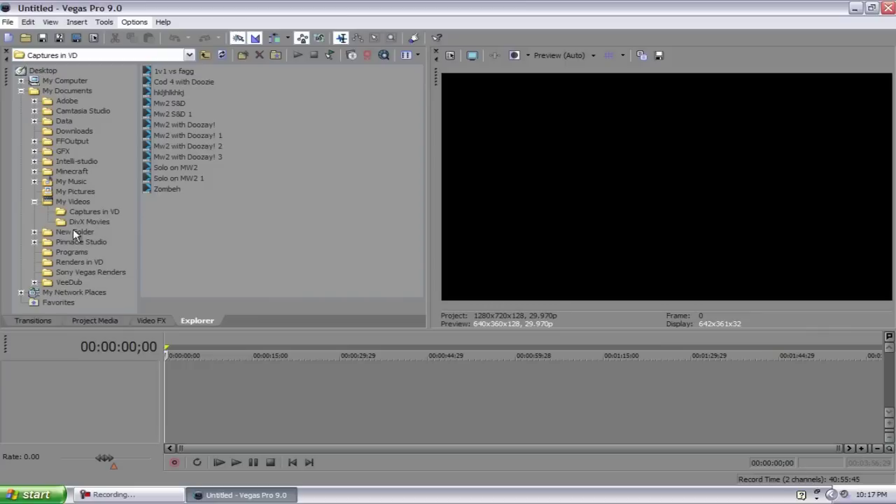
pyautogui.click(87, 213)
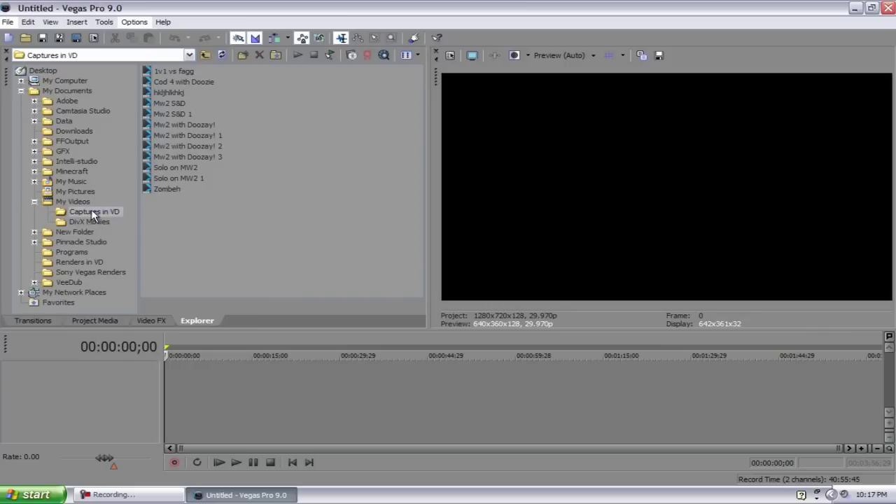
pyautogui.click(178, 91)
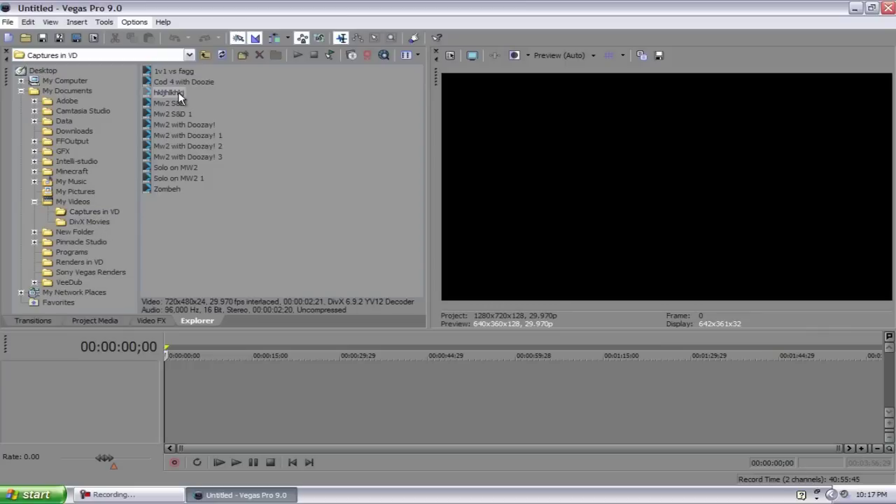
pyautogui.moveTo(178, 92)
pyautogui.mouseDown()
pyautogui.moveTo(180, 328)
pyautogui.moveTo(197, 418)
pyautogui.moveTo(174, 415)
pyautogui.moveTo(254, 228)
pyautogui.moveTo(240, 154)
pyautogui.moveTo(185, 107)
pyautogui.mouseUp()
pyautogui.click(170, 190)
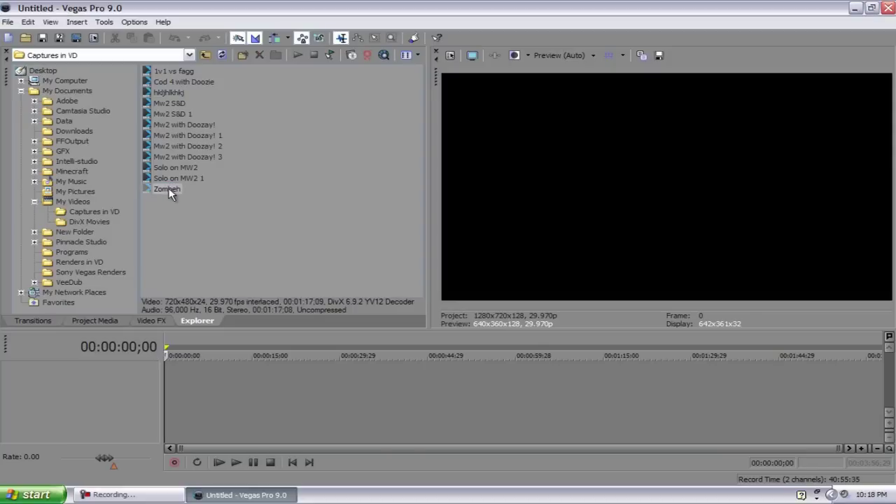
pyautogui.click(169, 187)
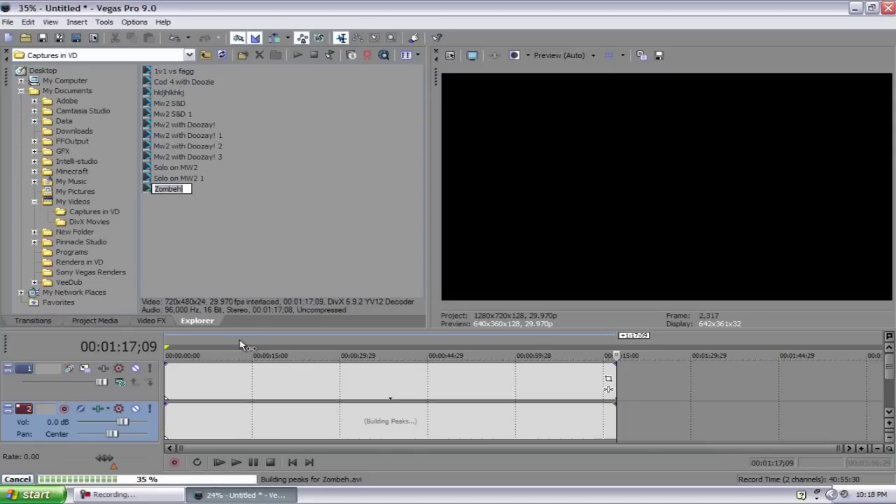
# In the Zombeh event's properties, untick Maintain aspect ratio and choose Disable resample.
pyautogui.click(260, 396)
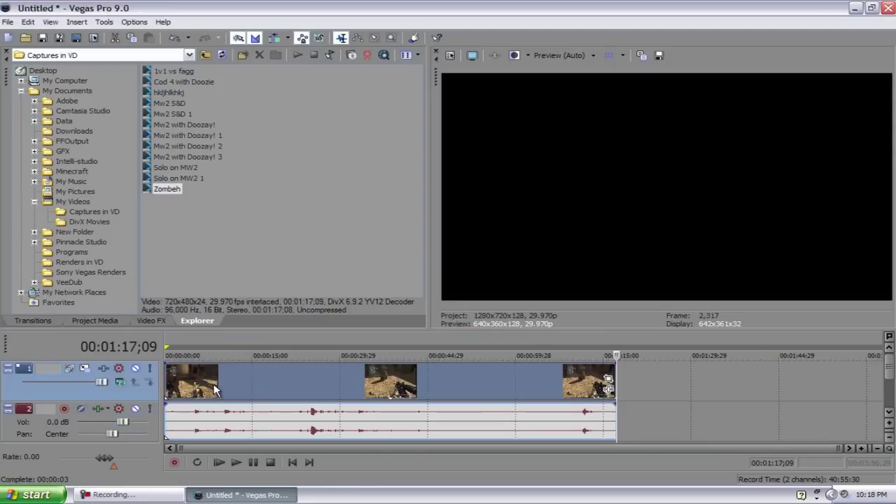
pyautogui.press('Home')
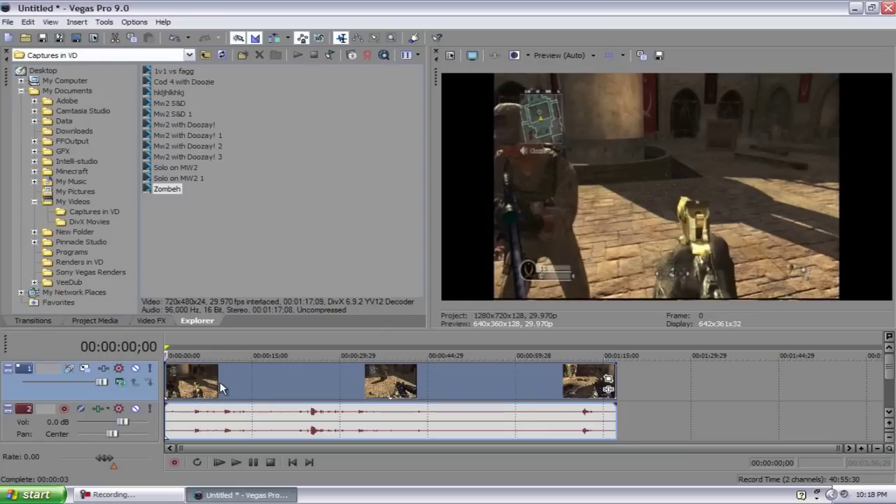
pyautogui.doubleClick(219, 381)
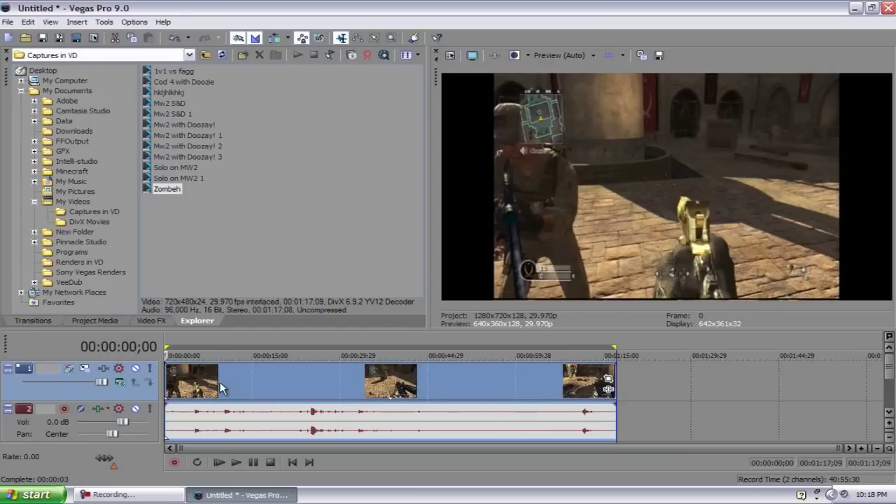
pyautogui.rightClick(220, 381)
pyautogui.moveTo(300, 293)
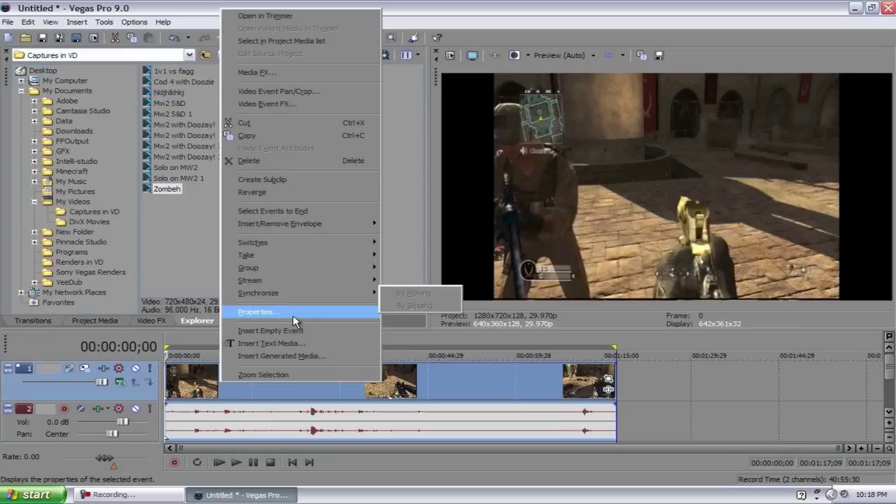
pyautogui.click(292, 314)
pyautogui.click(349, 168)
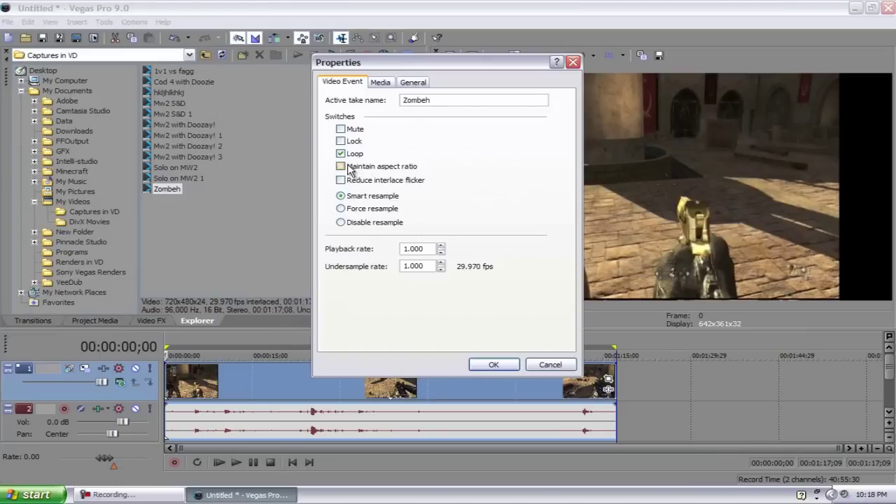
pyautogui.click(341, 222)
pyautogui.click(493, 371)
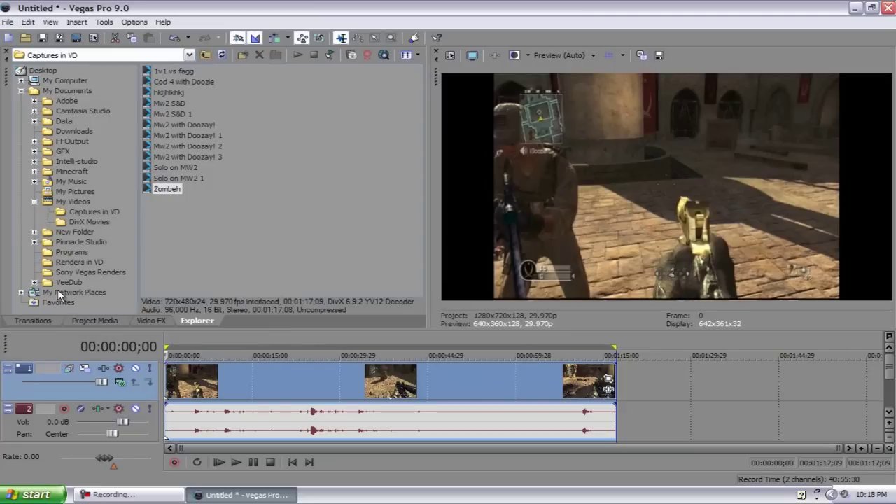
# Browse the Renders in VD folder and cut the Zombeh clip from the timeline.
pyautogui.click(63, 263)
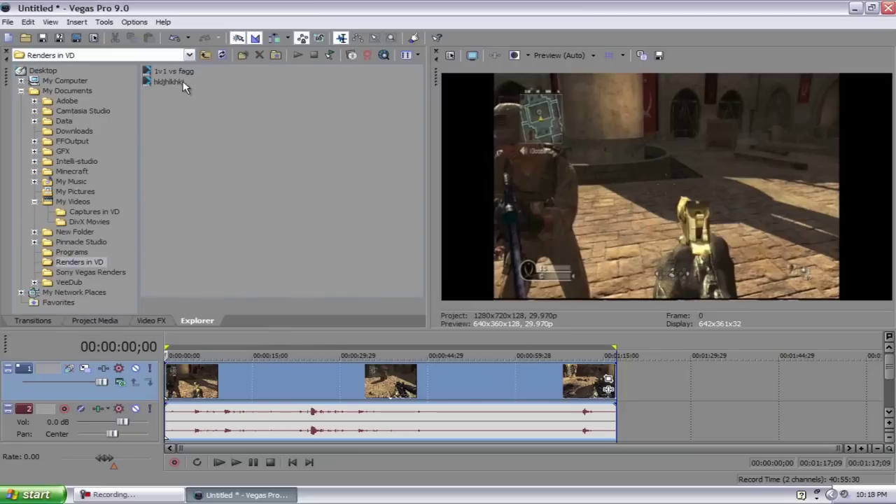
pyautogui.click(171, 81)
pyautogui.click(171, 82)
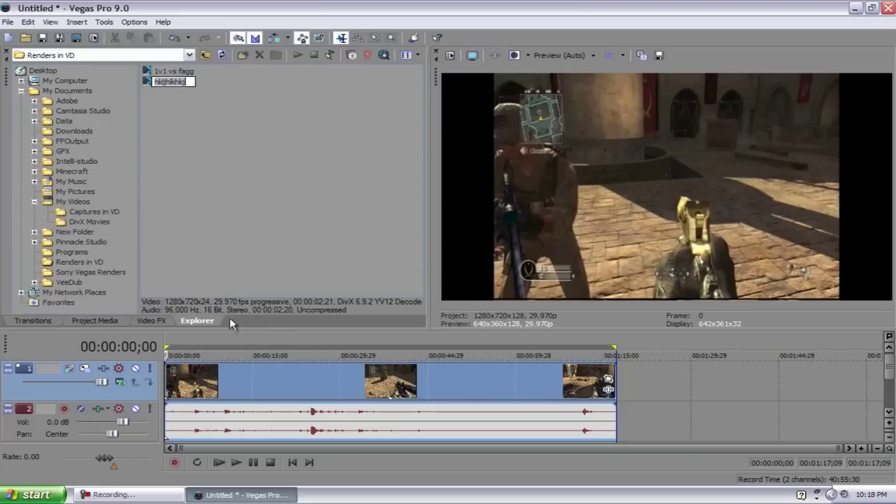
pyautogui.moveTo(231, 391)
pyautogui.mouseDown()
pyautogui.moveTo(230, 249)
pyautogui.moveTo(200, 161)
pyautogui.moveTo(236, 380)
pyautogui.mouseUp()
pyautogui.rightClick(236, 380)
pyautogui.click(292, 240)
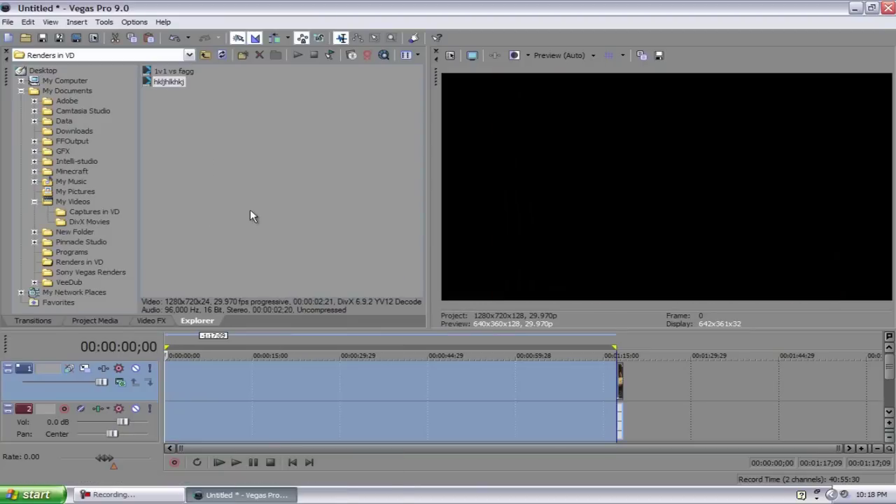
# Drag the 3:56 render onto the timeline, select the whole clip, and show Video FX.
pyautogui.click(161, 73)
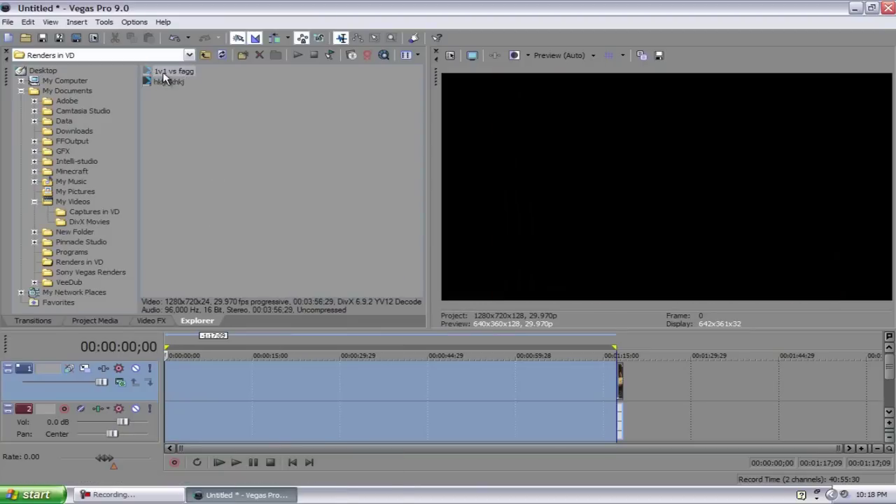
pyautogui.moveTo(163, 77); pyautogui.dragTo(168, 412)
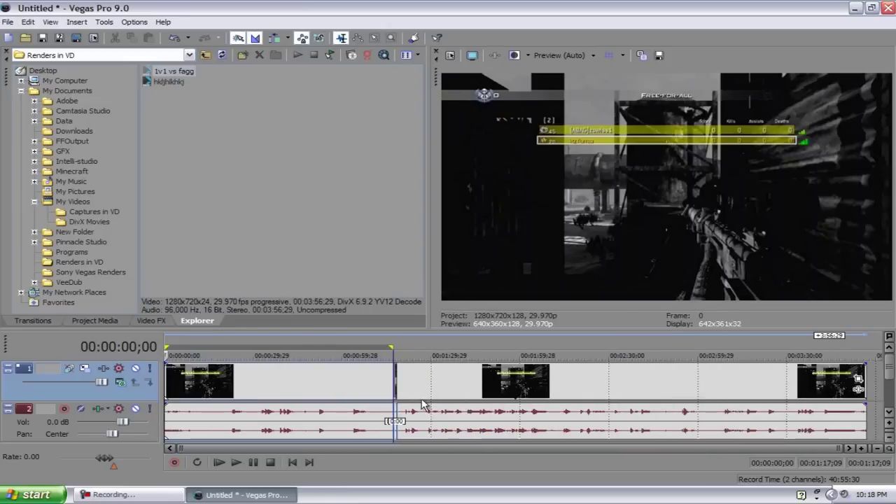
pyautogui.doubleClick(272, 376)
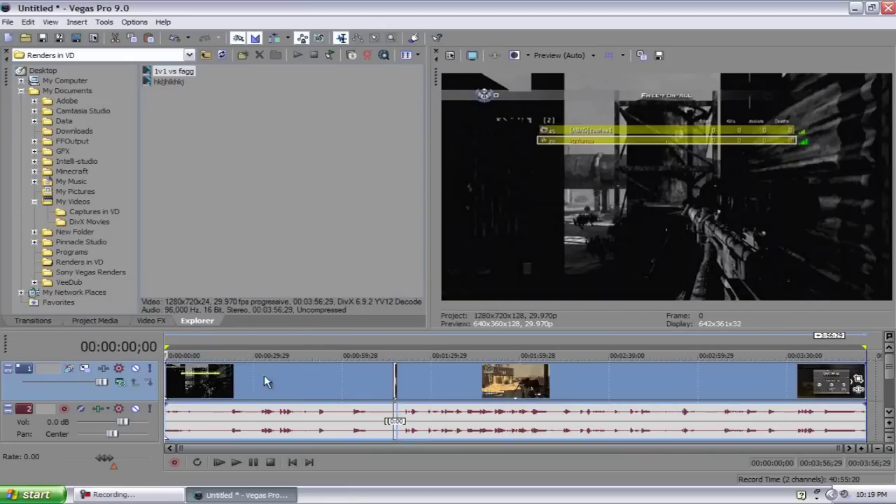
pyautogui.moveTo(396, 378); pyautogui.dragTo(363, 379)
pyautogui.rightClick(373, 379)
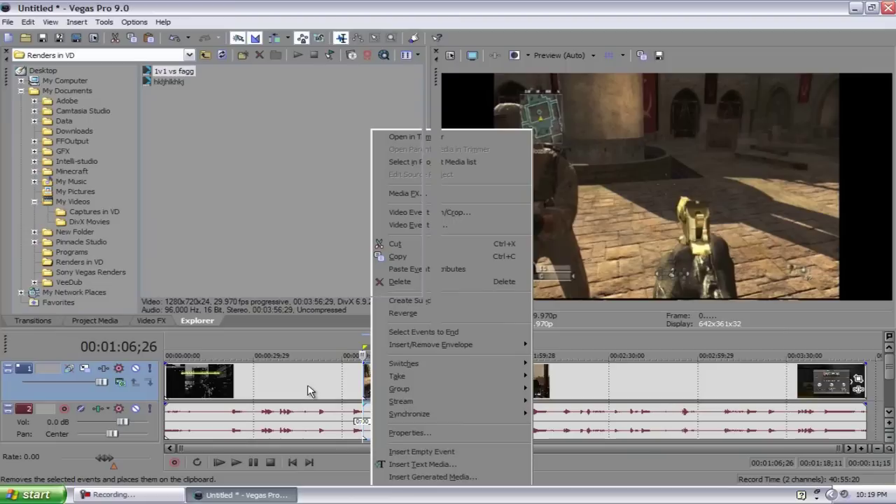
pyautogui.press('Escape')
pyautogui.hotkey('ctrl', 'a')
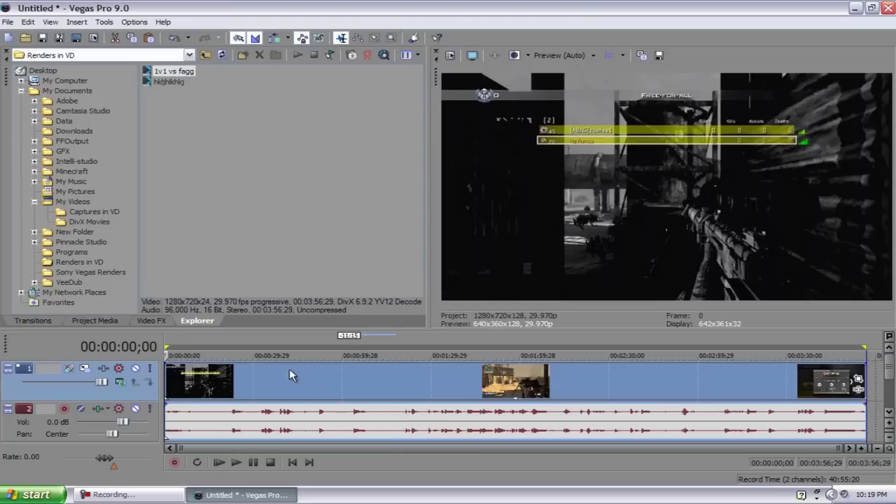
pyautogui.click(289, 369)
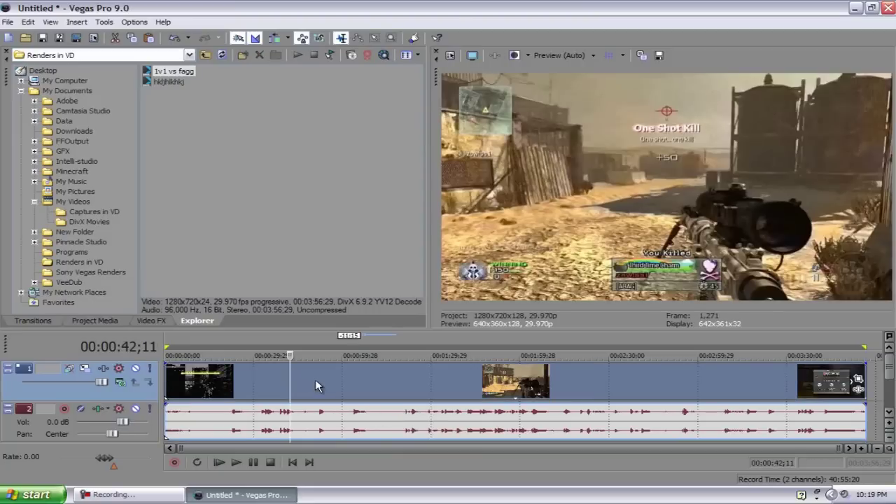
pyautogui.doubleClick(315, 383)
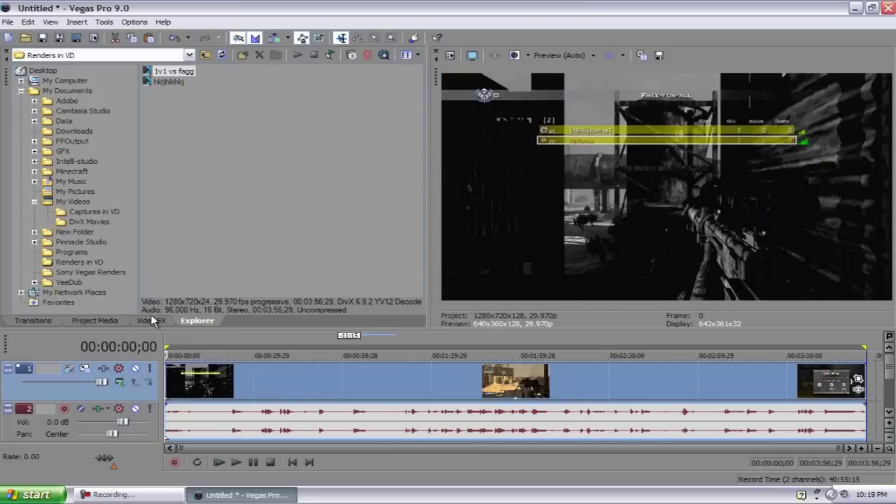
pyautogui.click(152, 321)
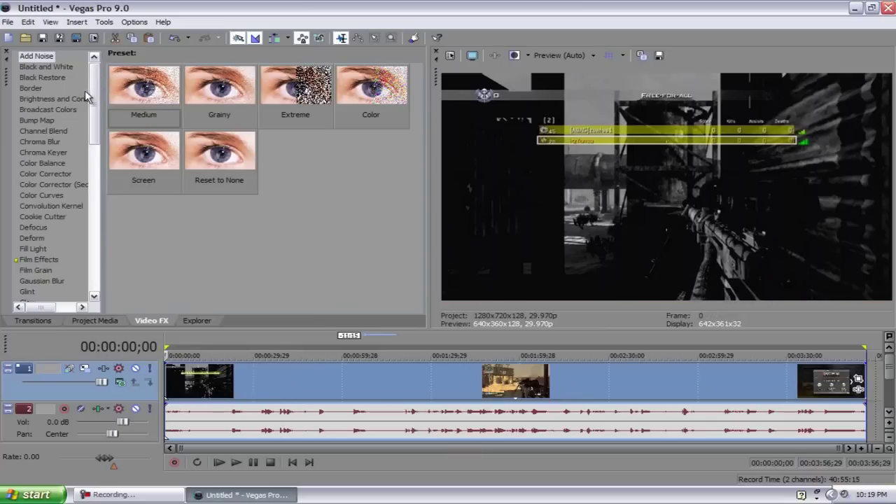
# Apply Brightness and Contrast (Reset to None) to the clip and raise contrast to 0.16.
pyautogui.click(54, 99)
pyautogui.click(148, 108)
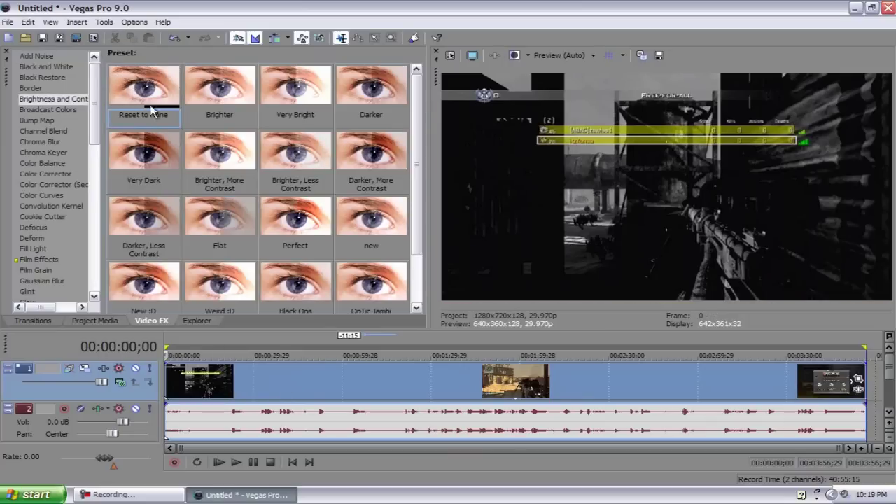
pyautogui.moveTo(294, 371); pyautogui.dragTo(298, 378)
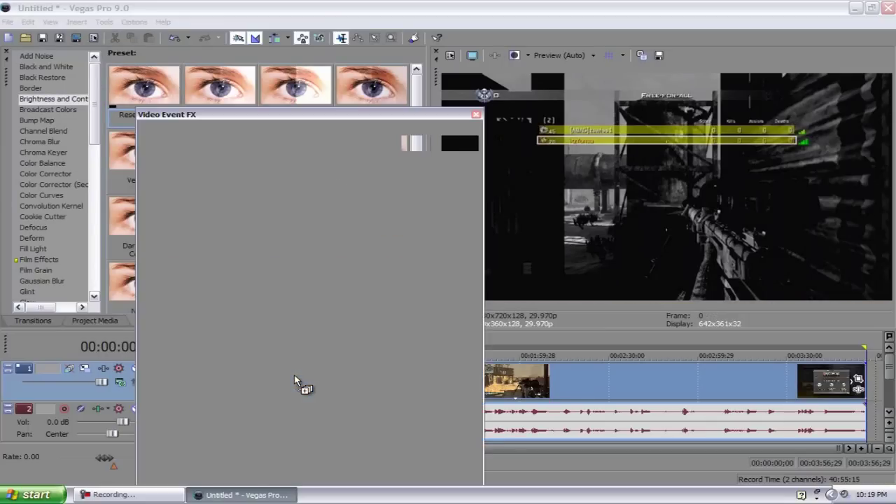
pyautogui.moveTo(279, 219); pyautogui.dragTo(288, 221)
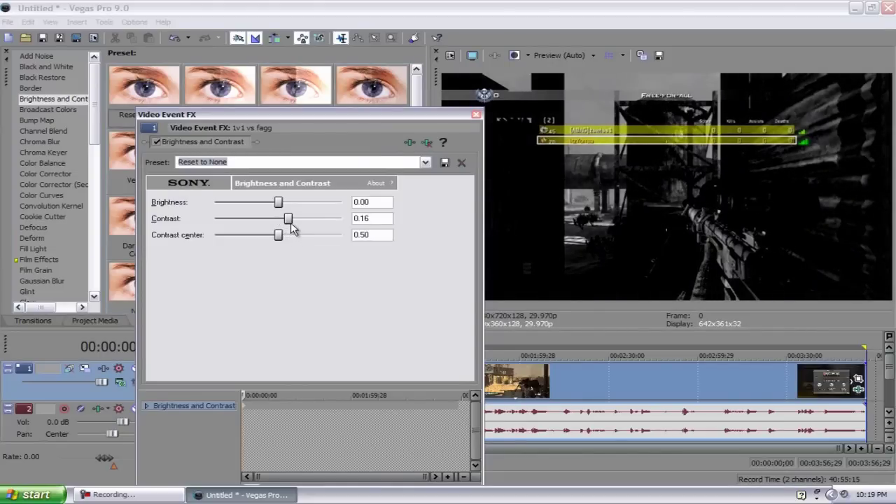
pyautogui.click(476, 114)
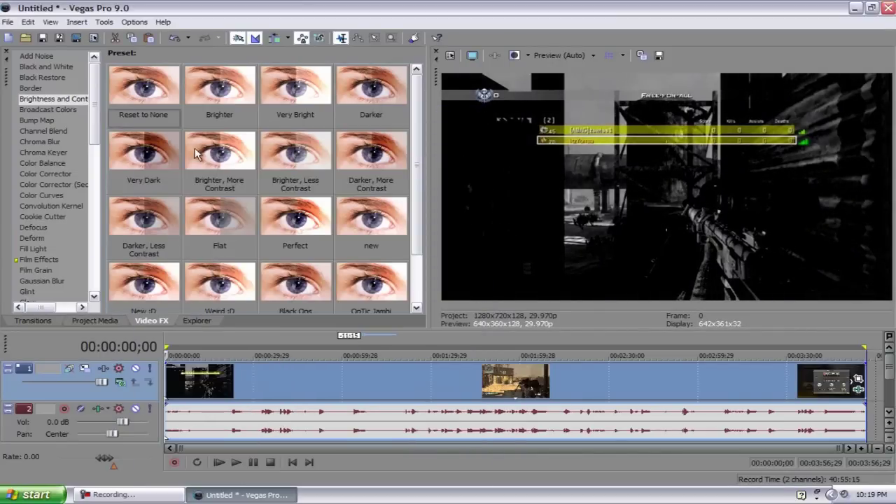
# Add a Color Curves effect and bend the RGB curve upward, adjusting its dark end.
pyautogui.click(46, 195)
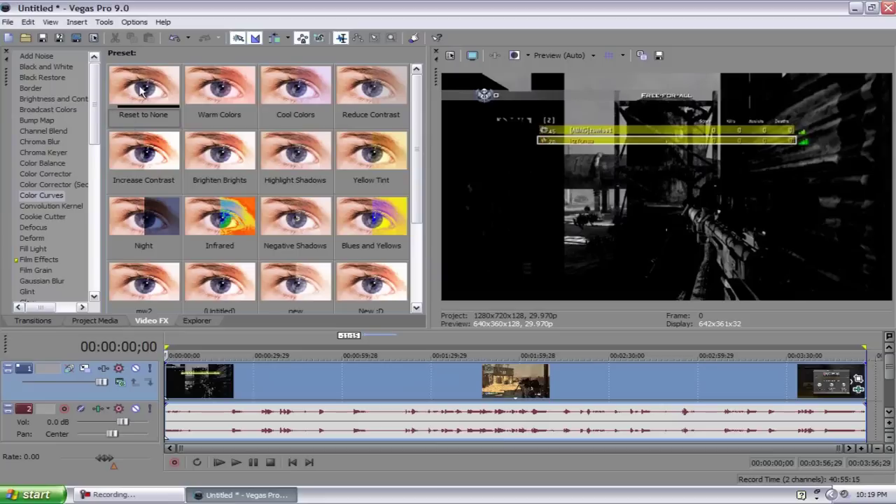
pyautogui.moveTo(139, 90); pyautogui.dragTo(245, 385)
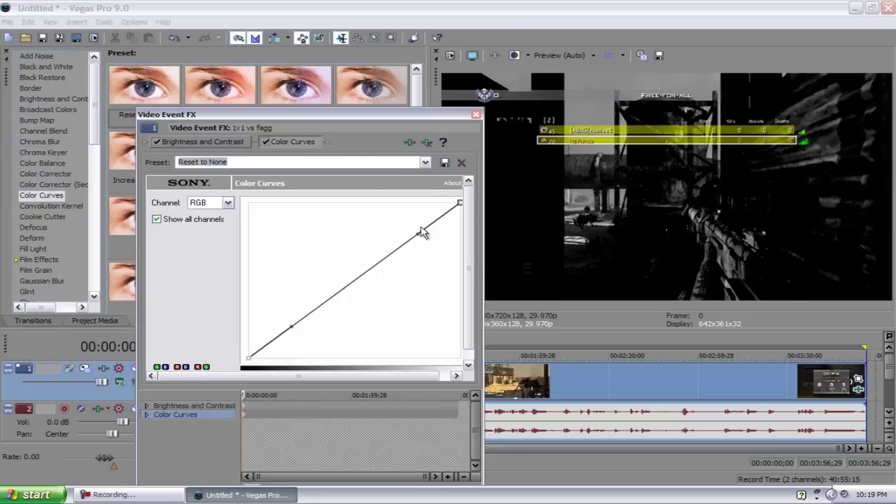
pyautogui.moveTo(416, 235); pyautogui.dragTo(405, 203)
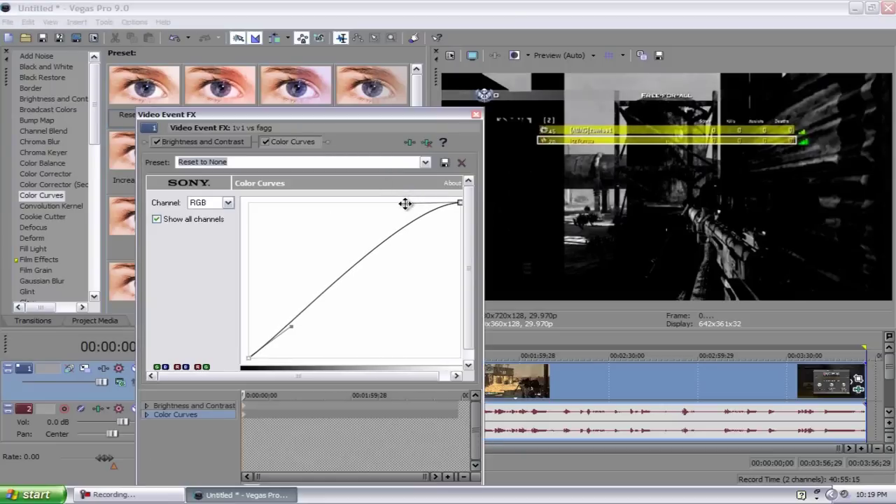
pyautogui.moveTo(291, 326); pyautogui.dragTo(295, 334)
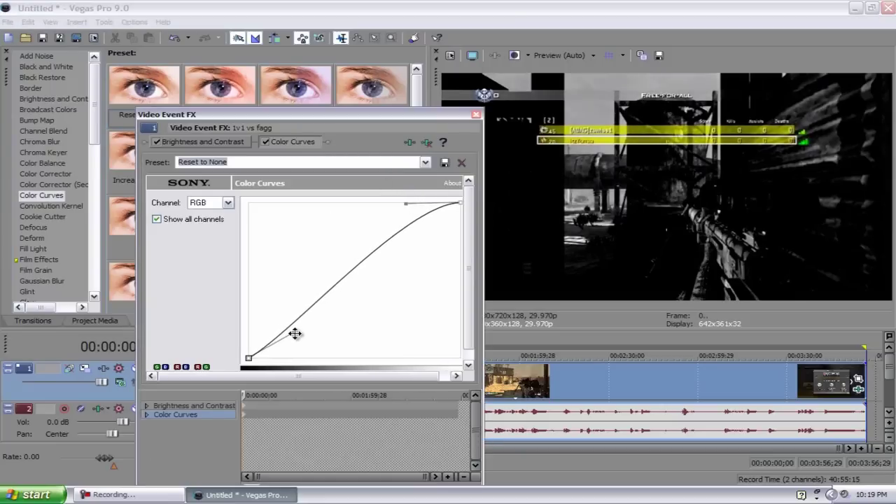
pyautogui.click(476, 114)
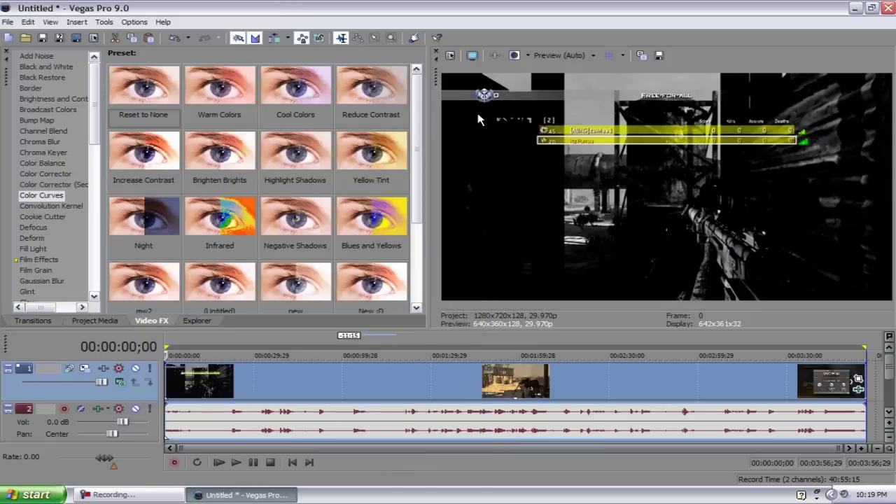
# Preview the result at 00:00:42;04, then select the whole clip's time range for rendering.
pyautogui.click(290, 370)
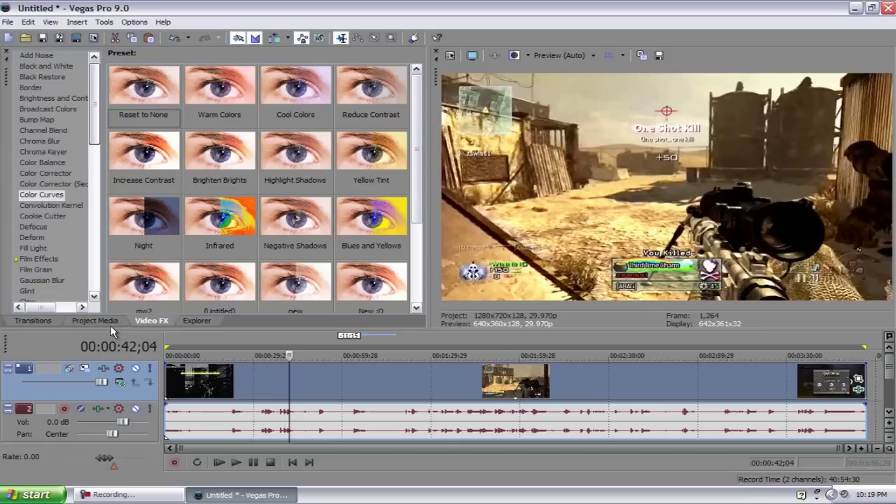
pyautogui.moveTo(92, 120); pyautogui.dragTo(109, 215)
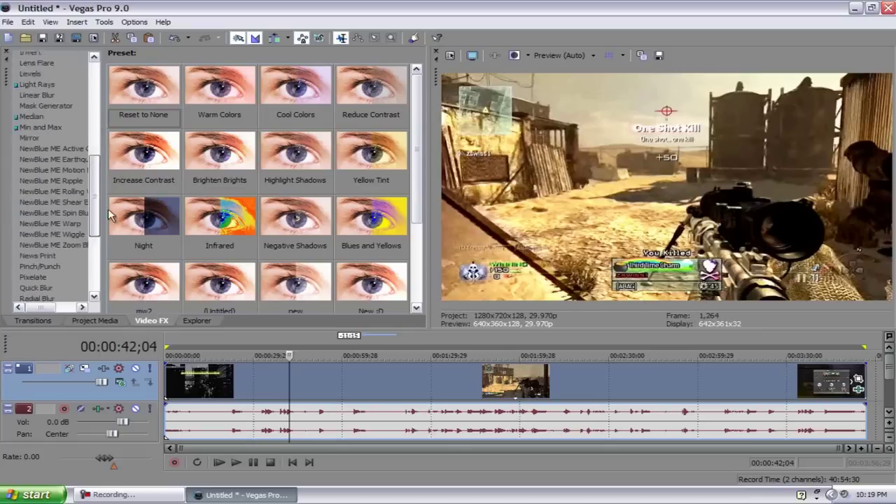
pyautogui.scroll(-4, 115, 244)
pyautogui.click(114, 245)
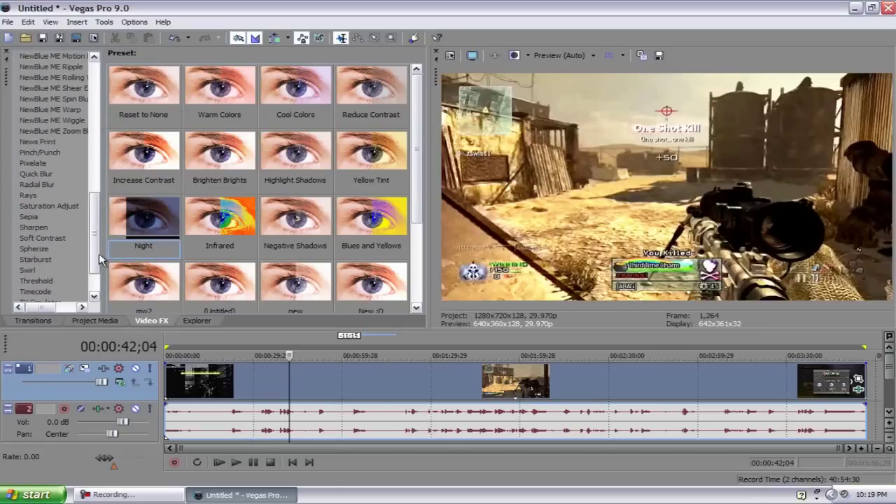
pyautogui.moveTo(97, 257); pyautogui.dragTo(72, 120)
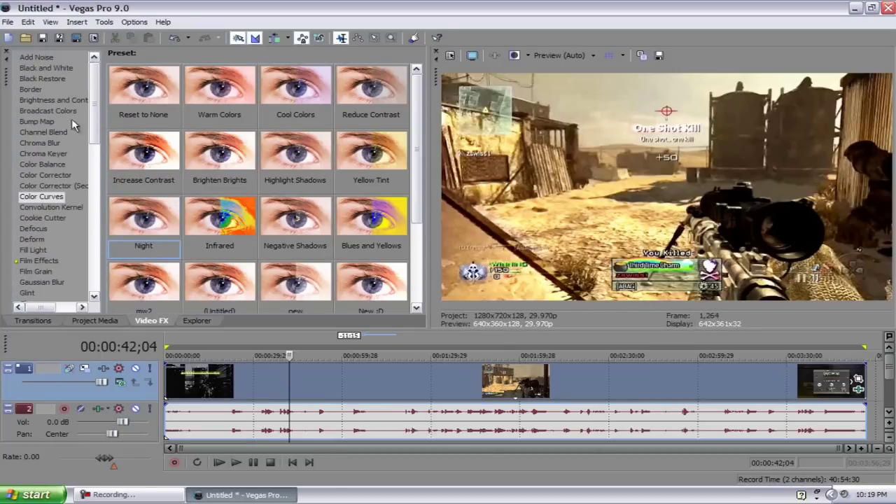
pyautogui.doubleClick(327, 383)
# Render As Sony AVC MP4 with the Internet 16:9 HD 30p template, opening its Custom settings.
pyautogui.click(8, 21)
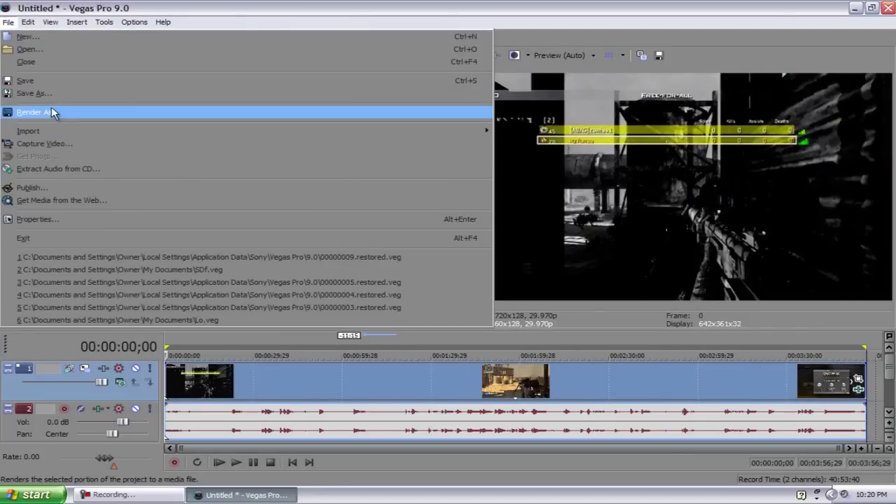
pyautogui.click(52, 112)
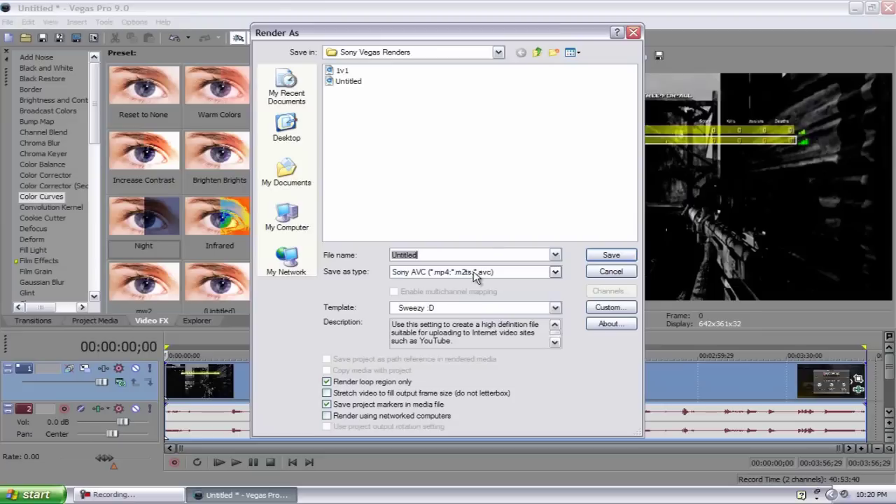
pyautogui.click(476, 275)
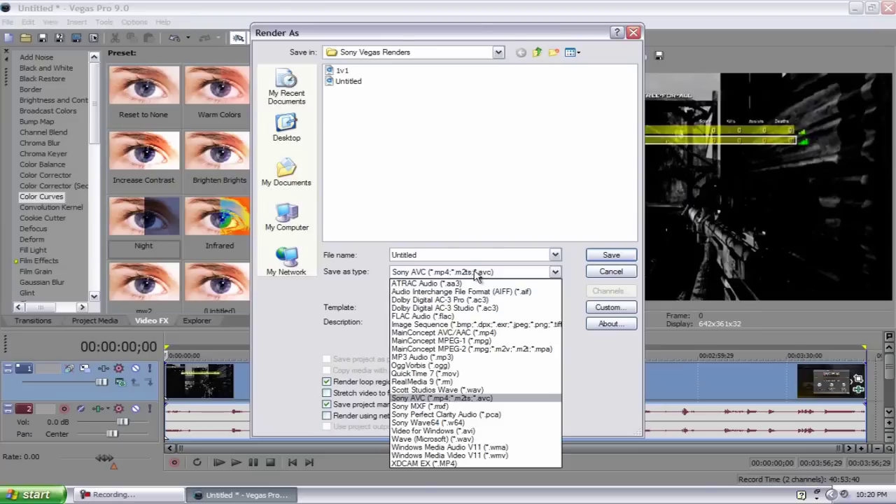
pyautogui.click(453, 398)
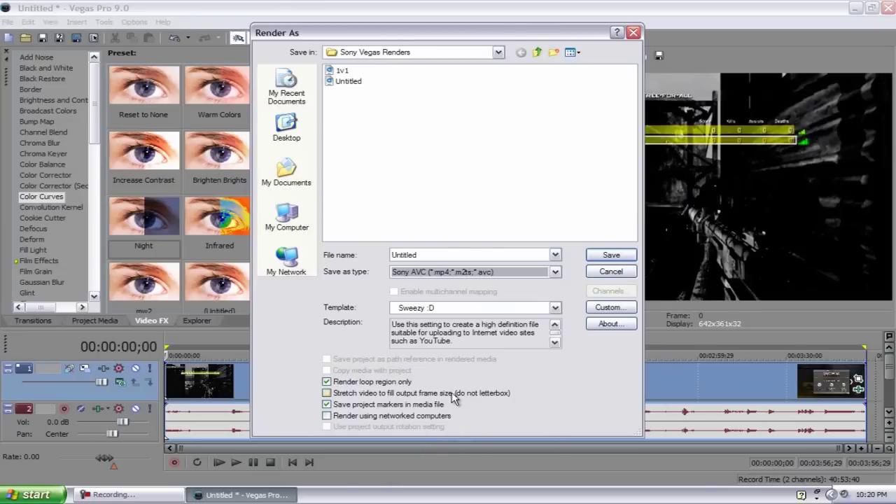
pyautogui.click(554, 308)
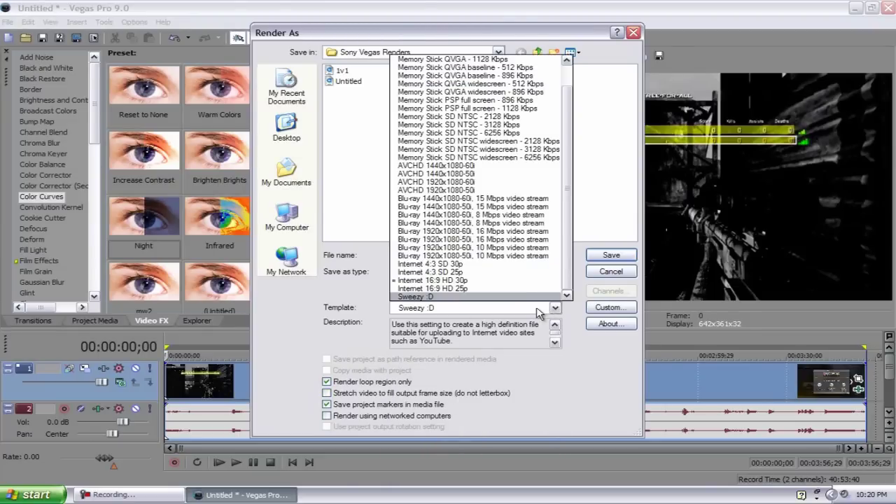
pyautogui.click(495, 281)
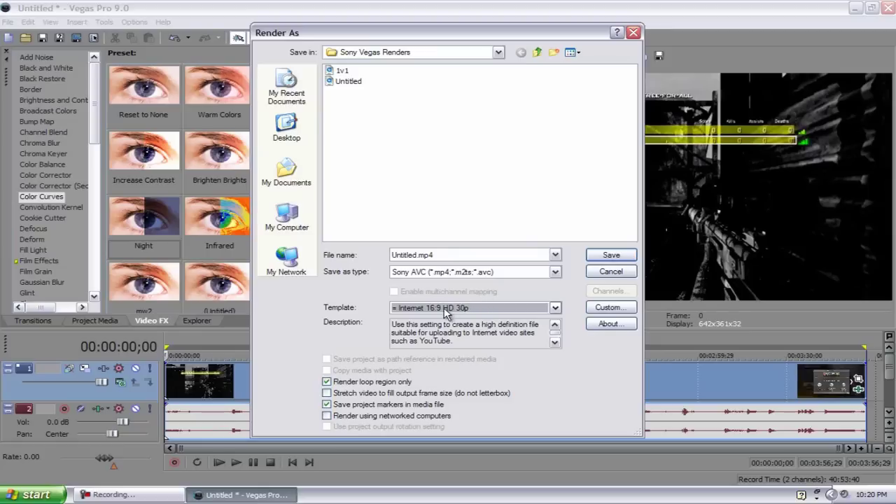
pyautogui.click(600, 311)
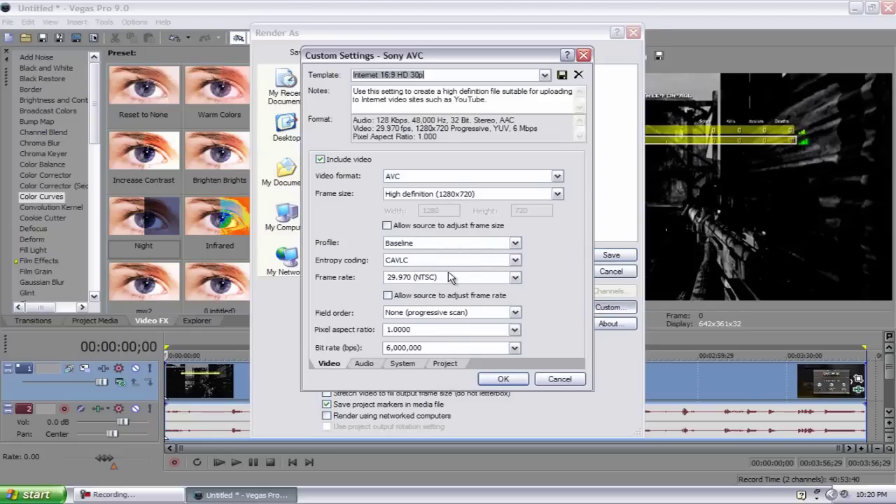
# Set the video bit rate to 10,000,000, keeping pixel aspect ratio at 1.0000.
pyautogui.click(448, 348)
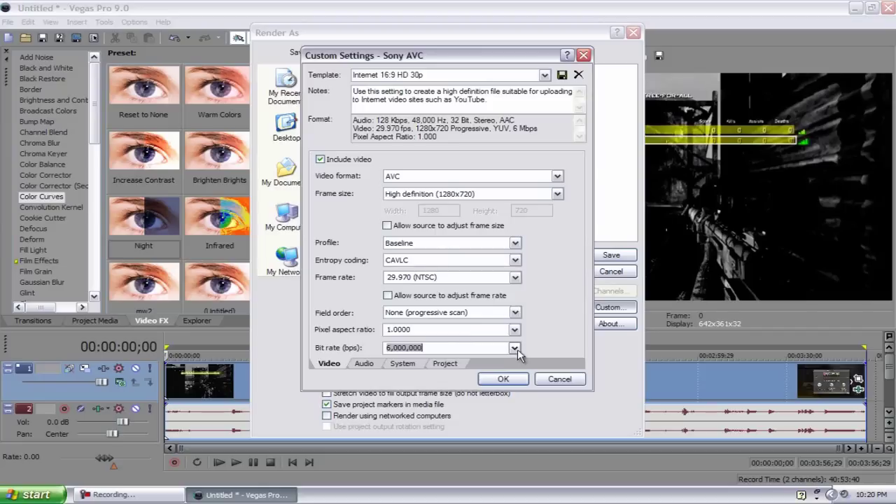
pyautogui.click(514, 347)
pyautogui.click(456, 407)
pyautogui.click(515, 348)
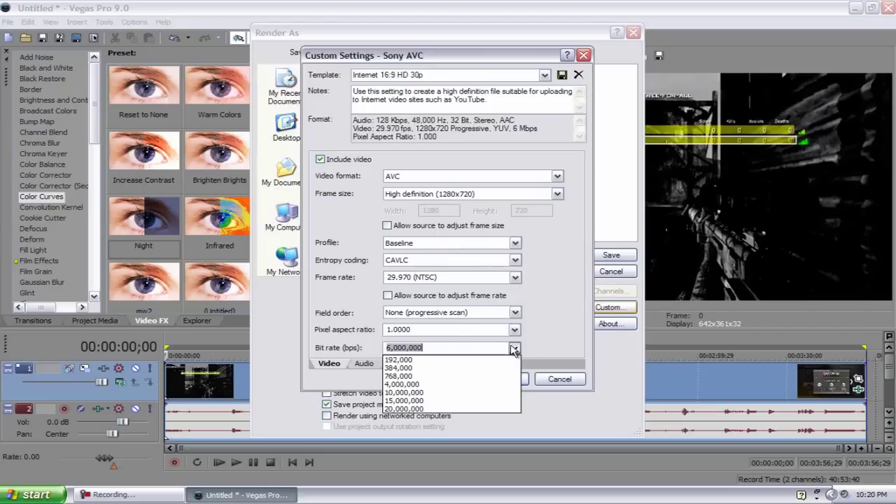
pyautogui.click(467, 392)
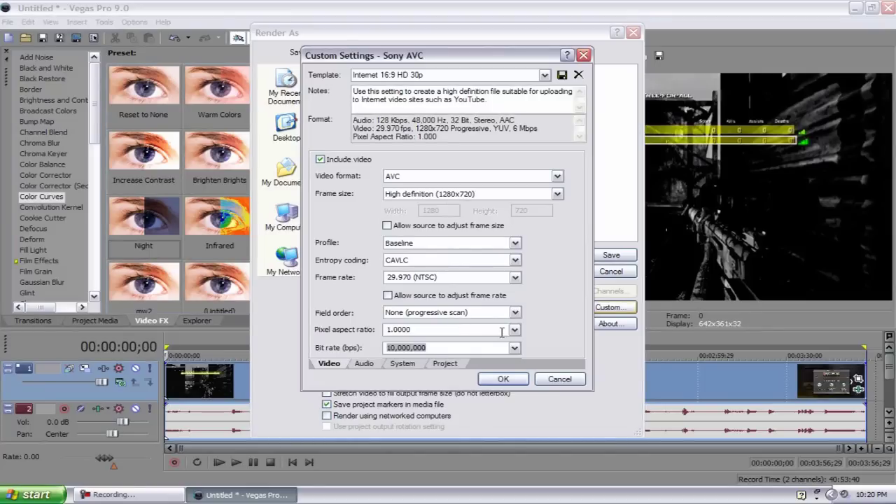
pyautogui.click(514, 329)
pyautogui.click(514, 339)
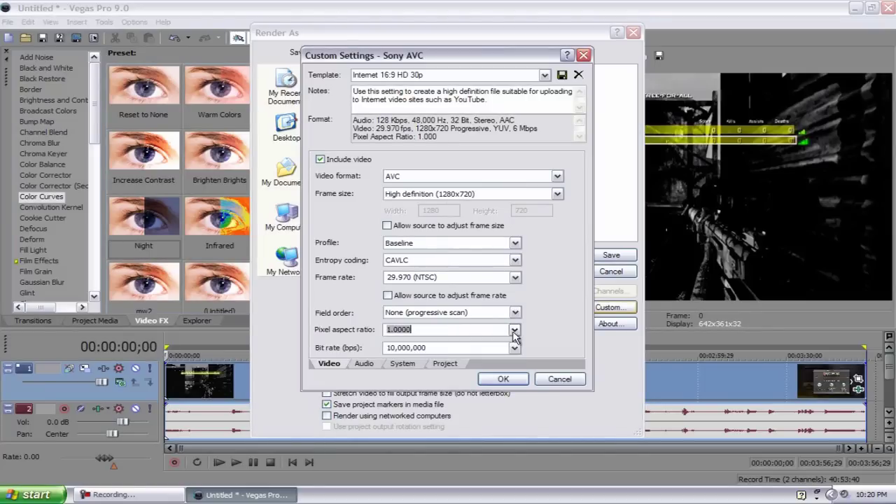
# Keep MP4 as the file format, set rendering quality to Best, and confirm.
pyautogui.click(364, 364)
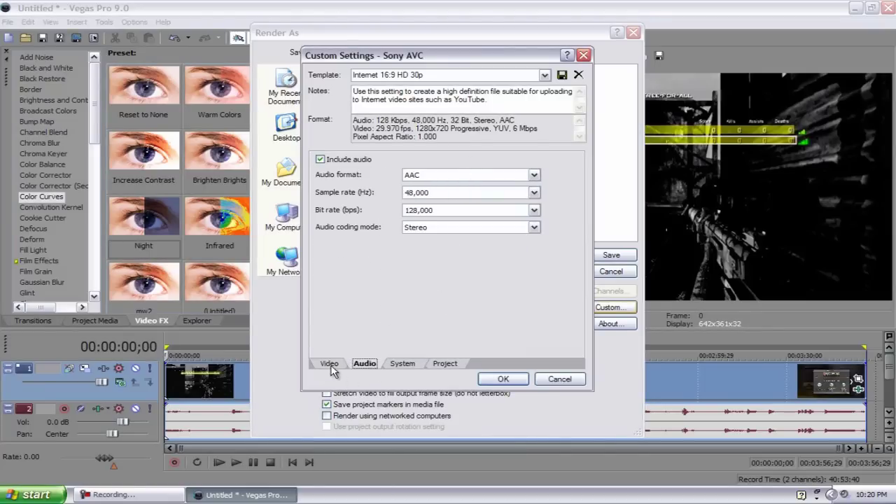
pyautogui.click(330, 364)
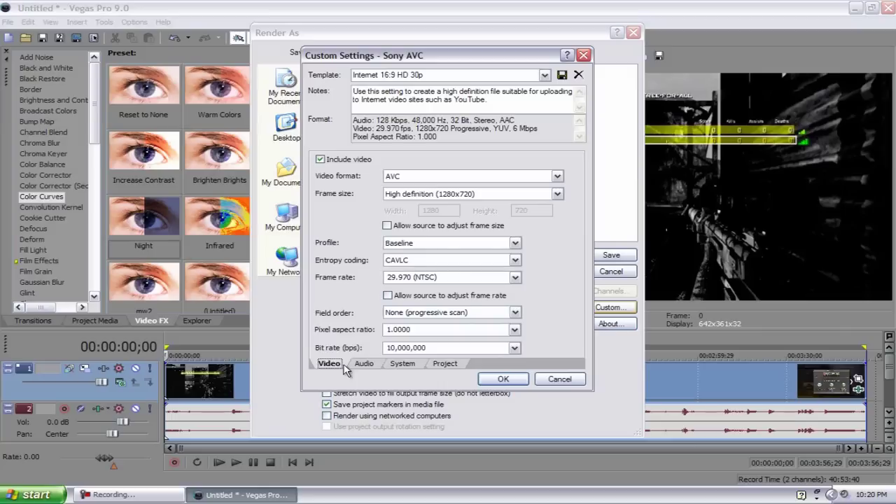
pyautogui.click(363, 363)
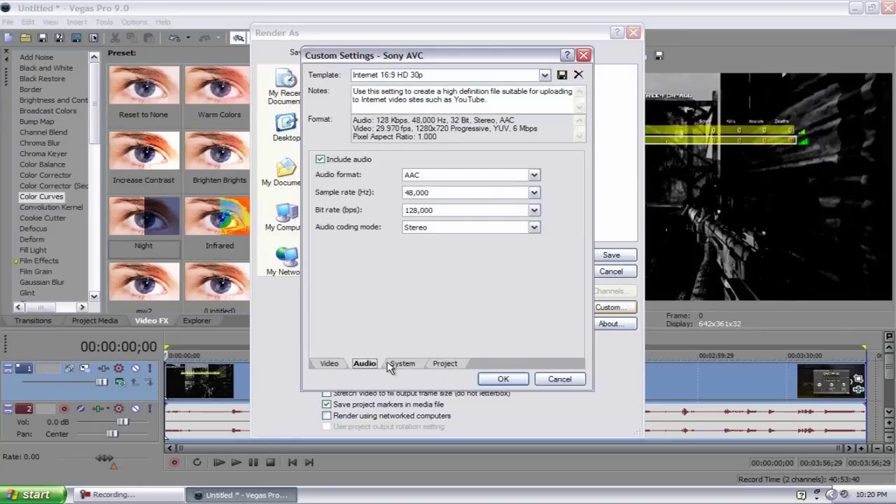
pyautogui.click(401, 364)
pyautogui.click(468, 168)
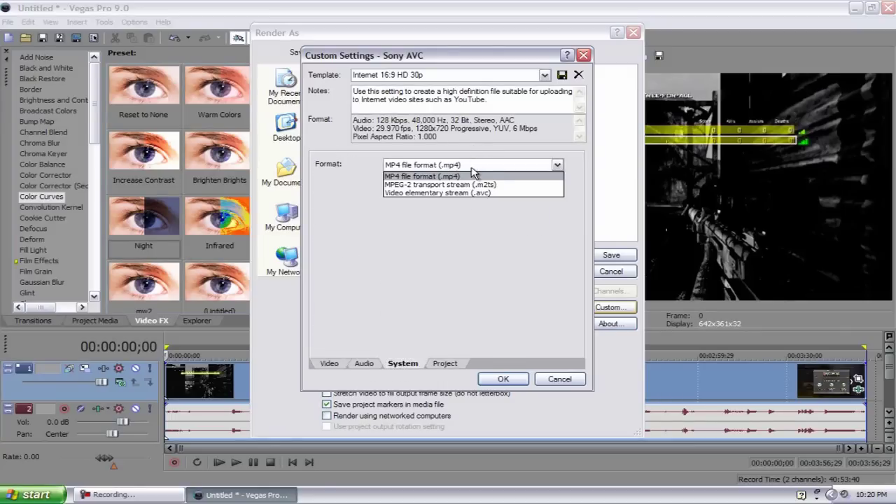
pyautogui.click(467, 173)
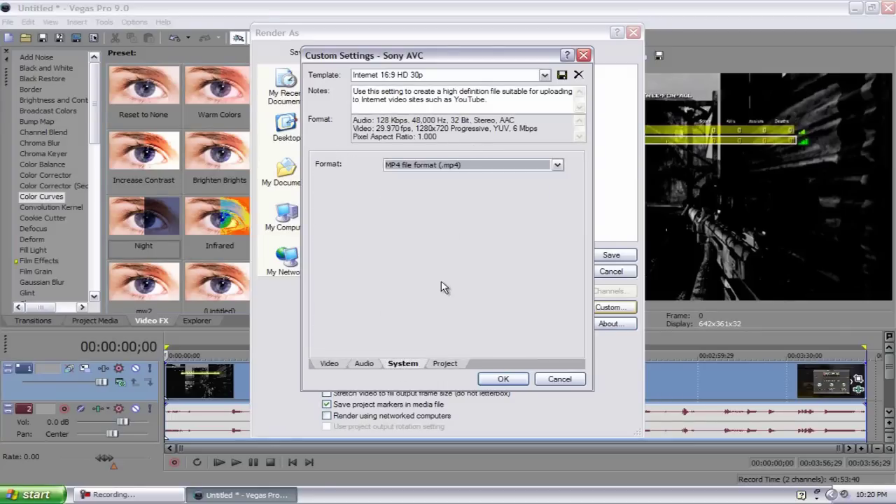
pyautogui.click(444, 363)
pyautogui.click(490, 165)
pyautogui.click(478, 209)
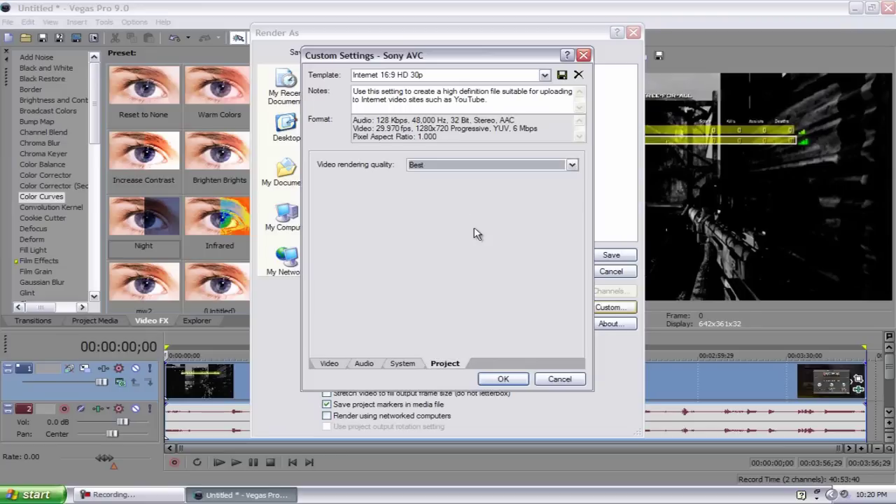
pyautogui.click(500, 383)
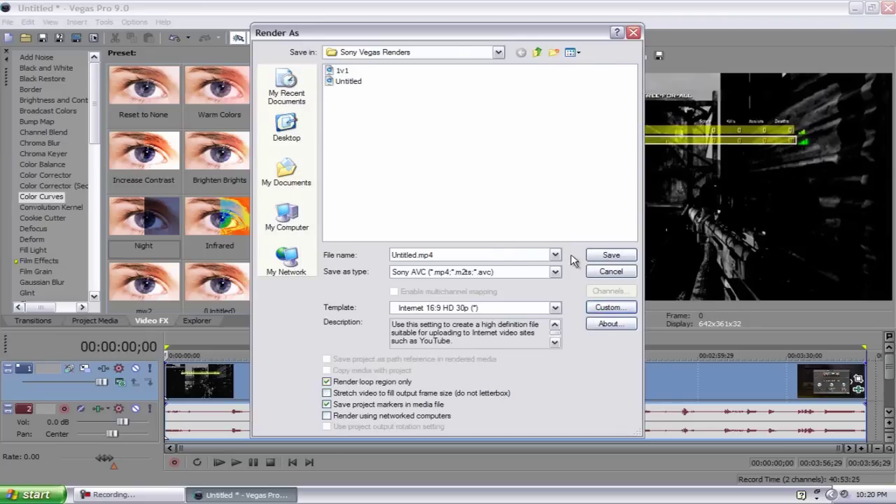
# Clear the default 'Untitled' entry from the render's File name box.
pyautogui.doubleClick(405, 254)
pyautogui.press('BackSpace')
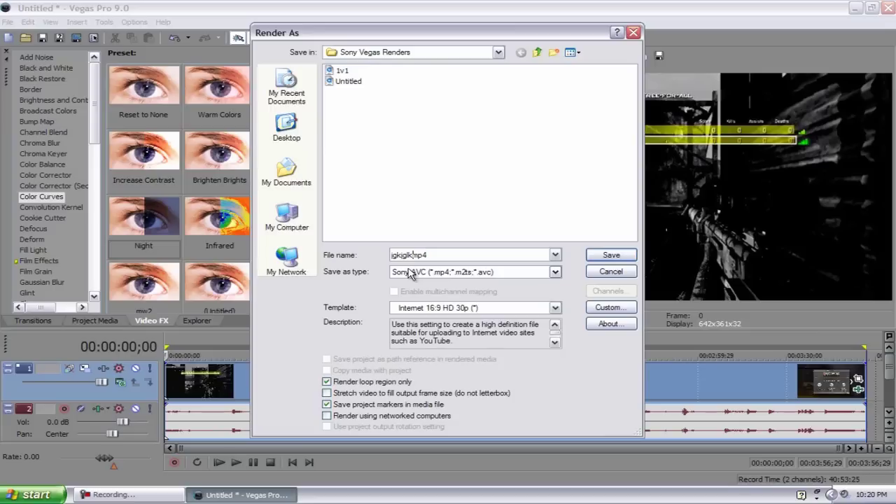